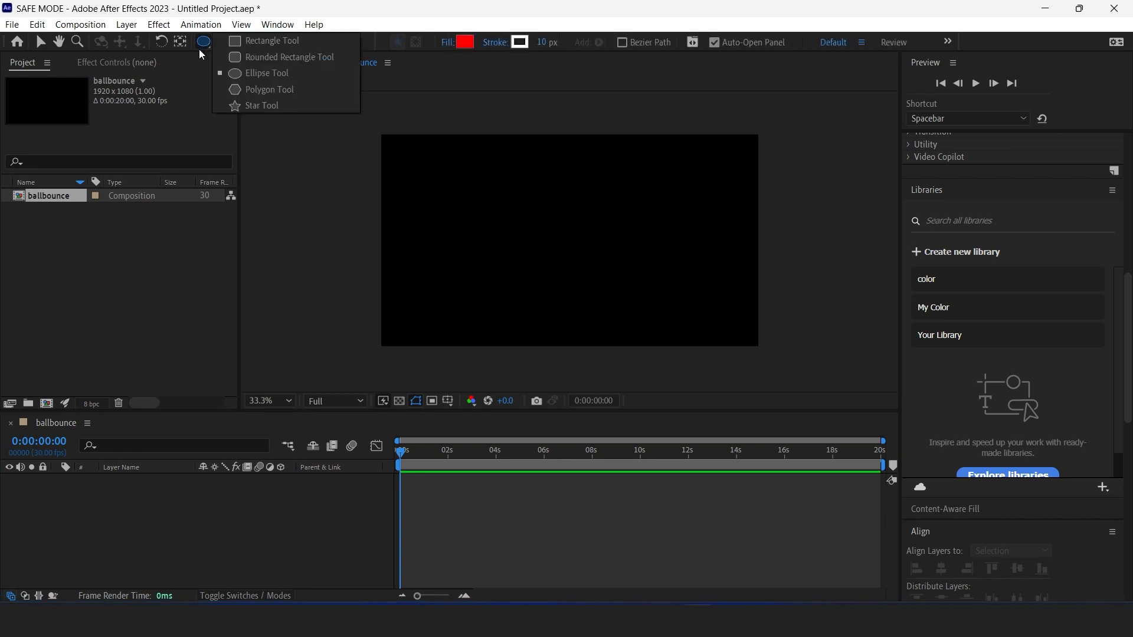
Draw a small red circle as the ball with the Ellipse Tool in the upper middle of the ballbounce composition
left_click(267, 73)
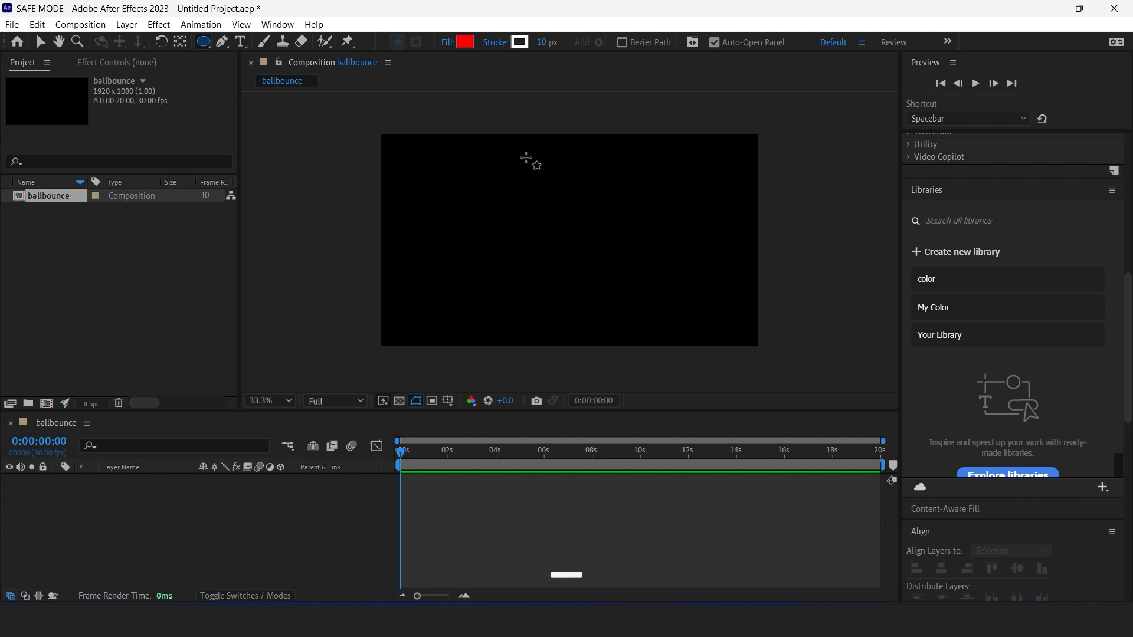
left_click_drag(523, 156, 554, 187)
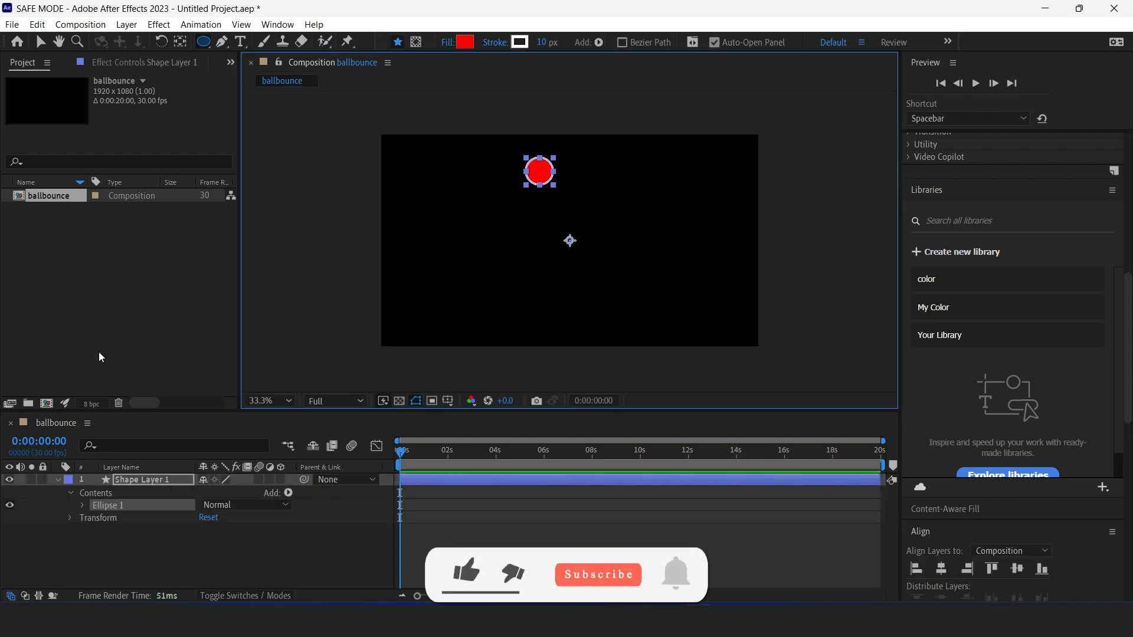
left_click(96, 561)
left_click(56, 480)
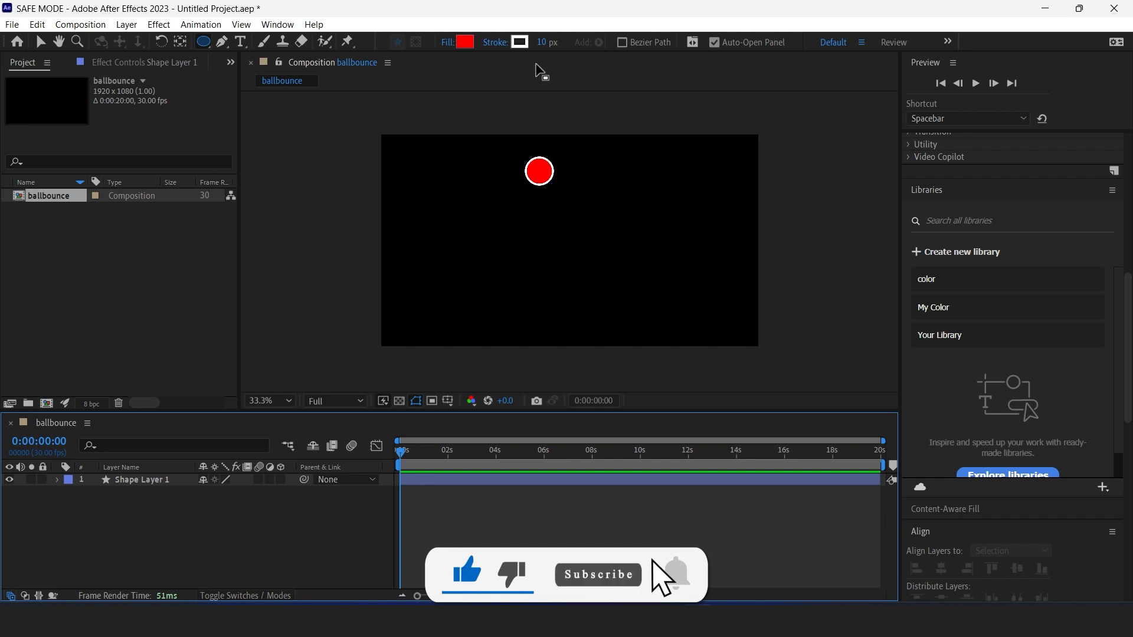
Set the stroke width of the red ball's shape layer to 0 px
left_click(544, 42)
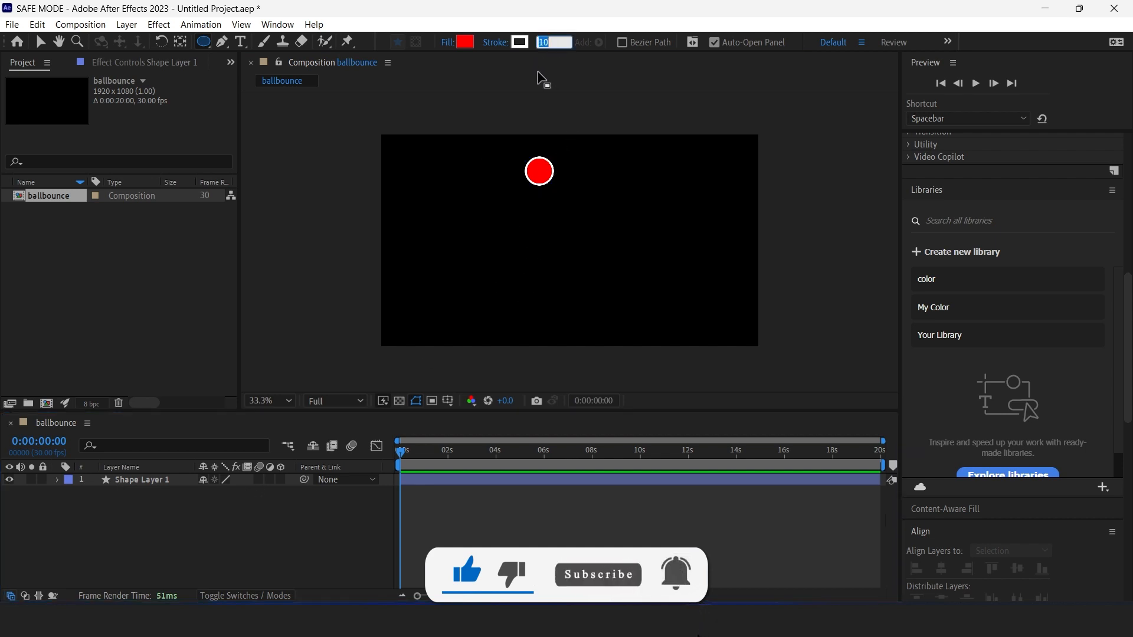
type("0")
key("Return")
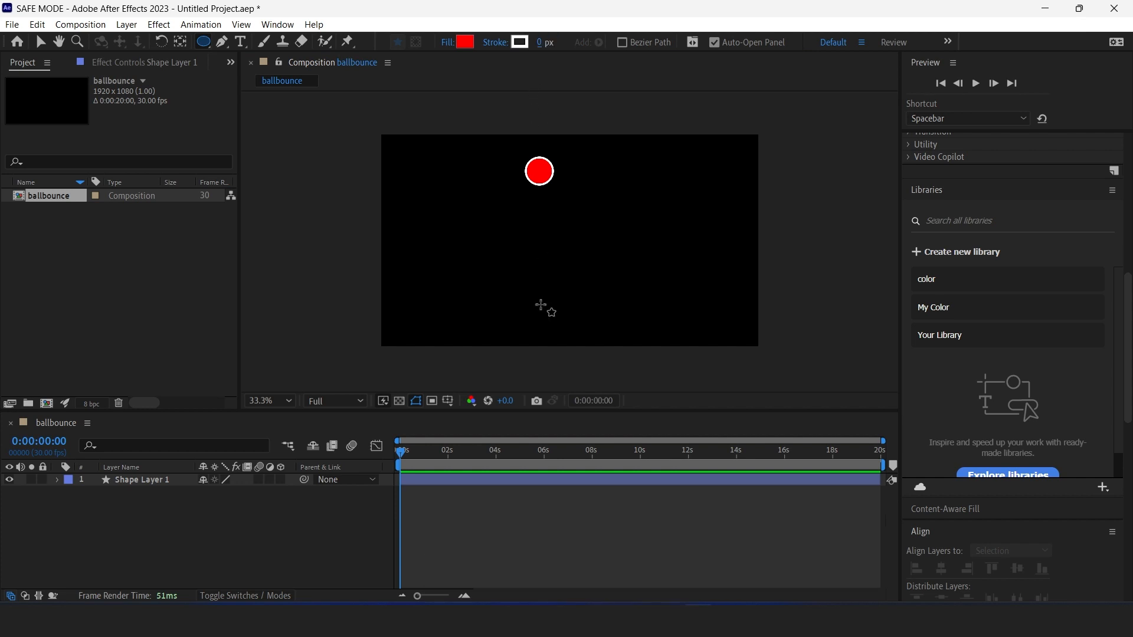
left_click(130, 479)
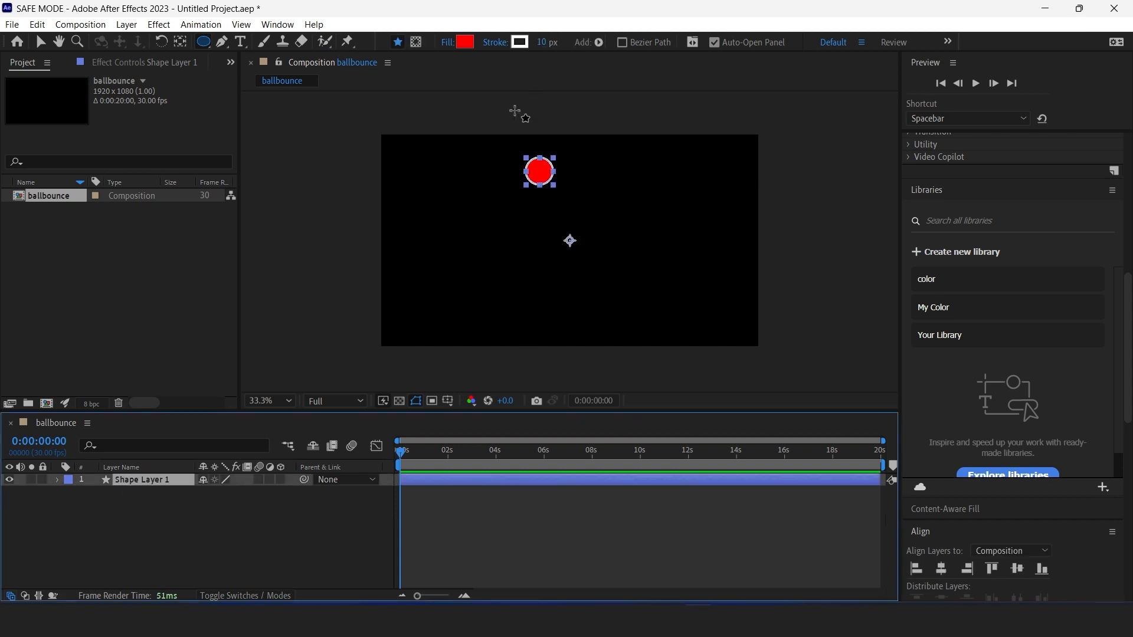
left_click(542, 39)
type("0")
key("Return")
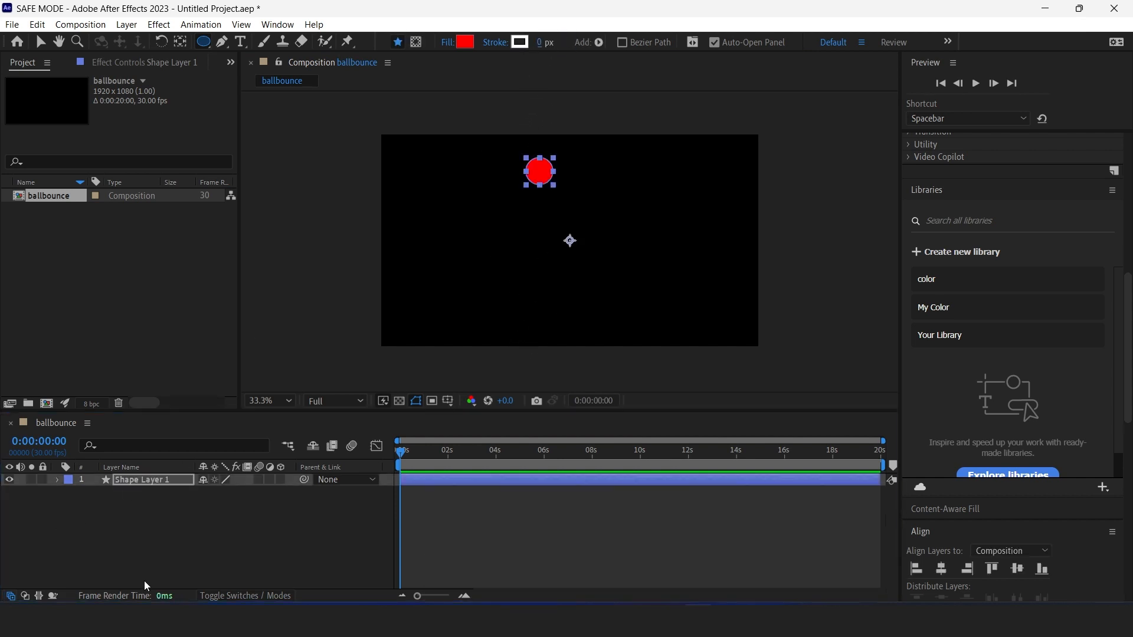
left_click(152, 548)
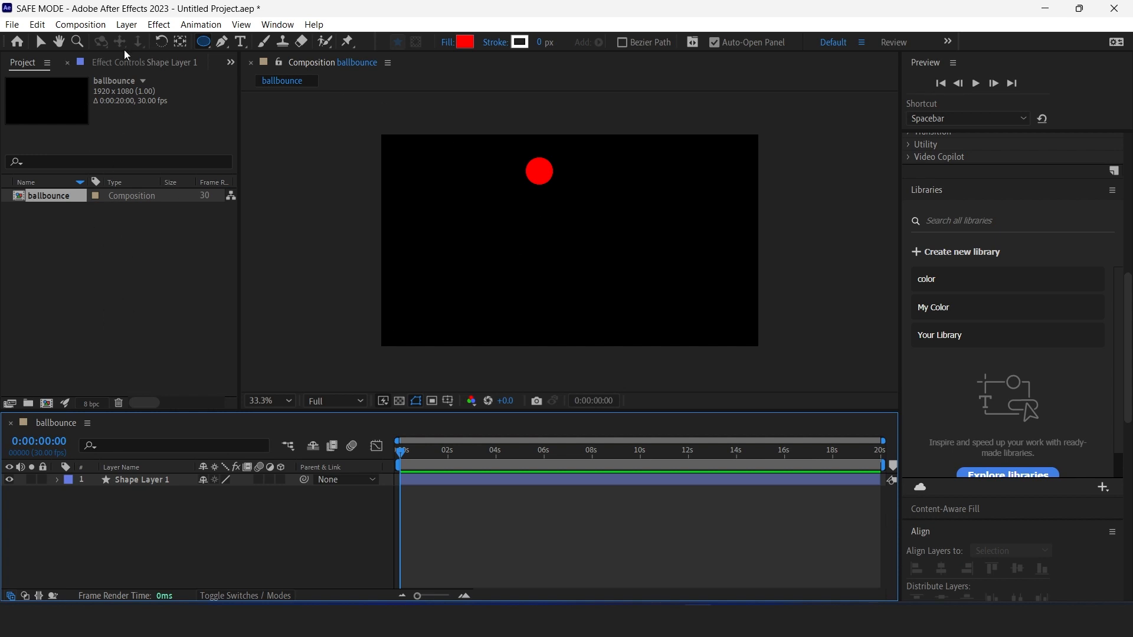
Draw a horizontal ground line below the ball with the Pen tool and give it a 10 px white stroke
left_click(222, 42)
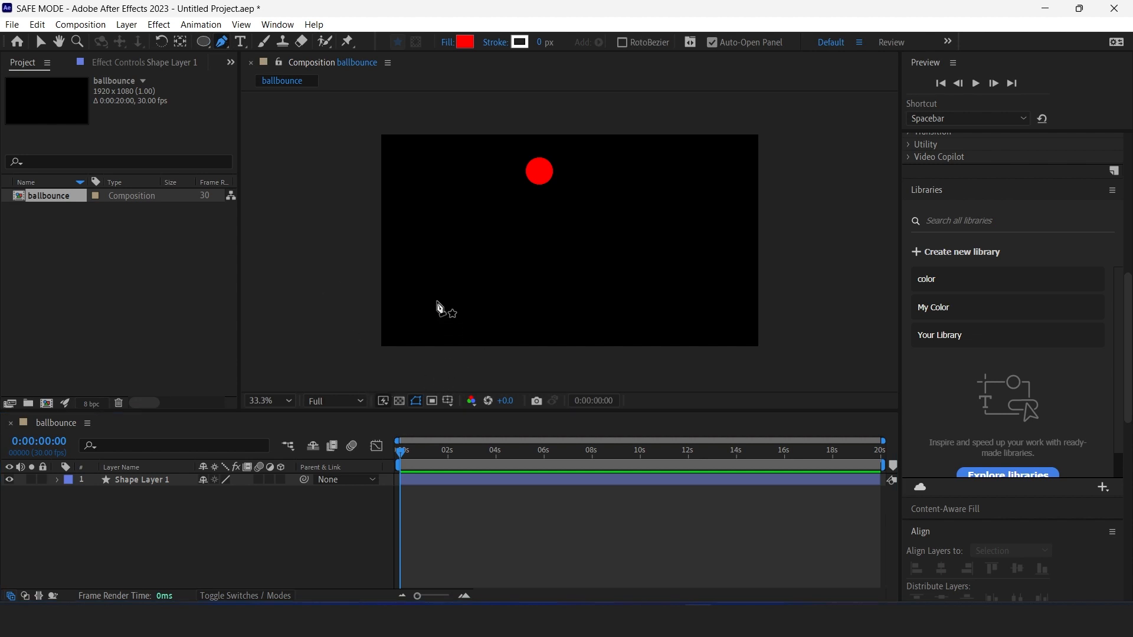
left_click(437, 301)
left_click(659, 301)
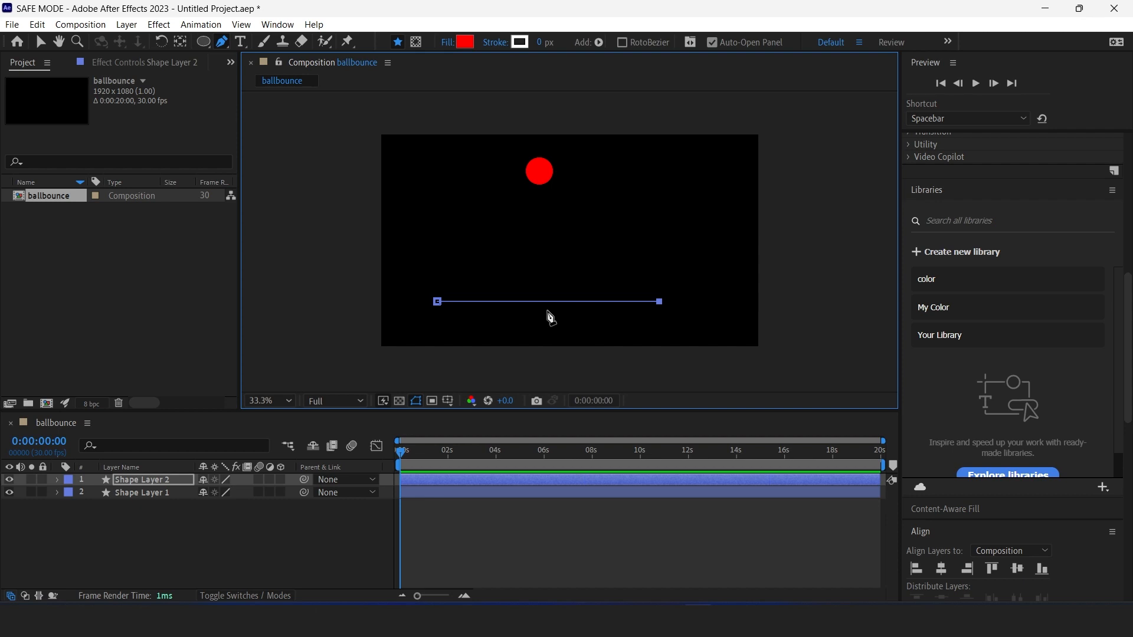
left_click(540, 43)
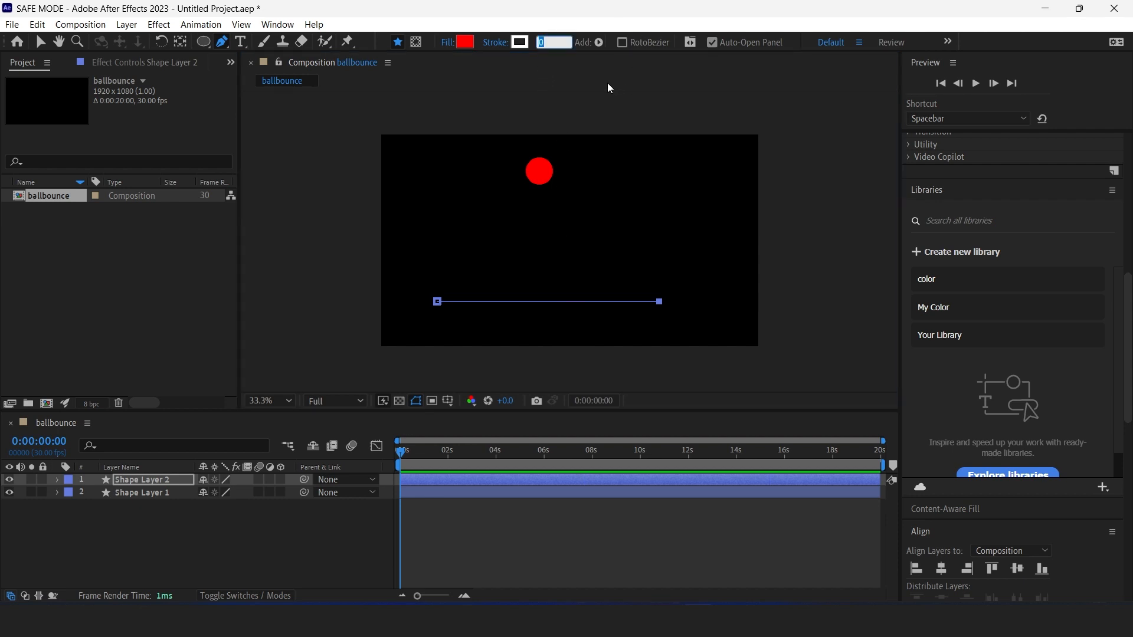
type("10")
key("Return")
left_click(158, 553)
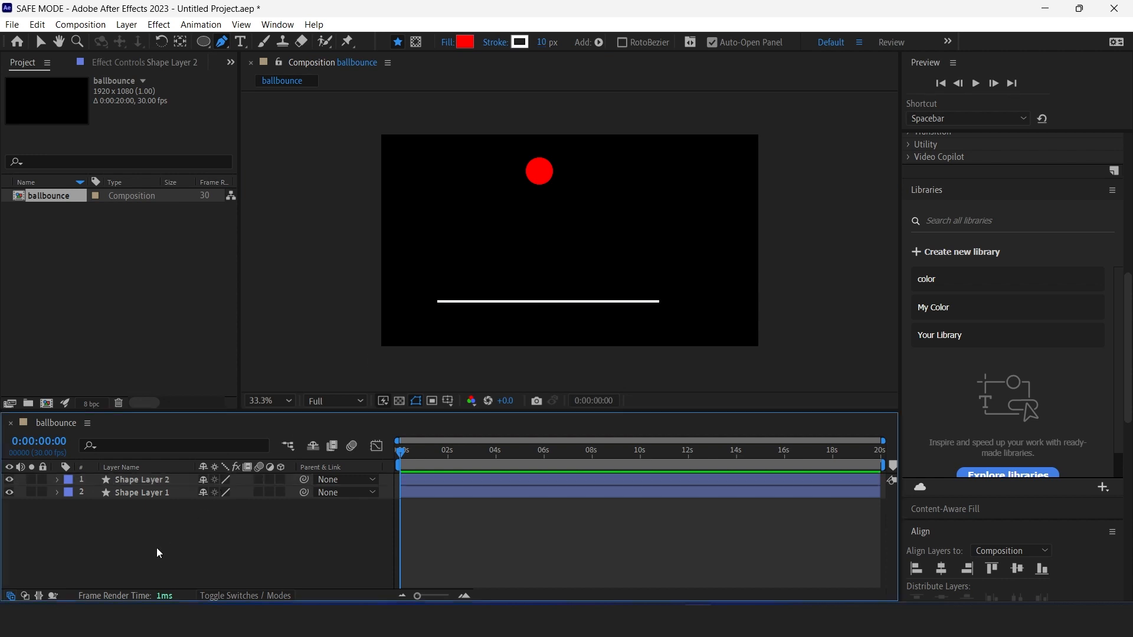
Apply the Bevel and Emboss layer style to the red ball, Shape Layer 1
left_click(41, 41)
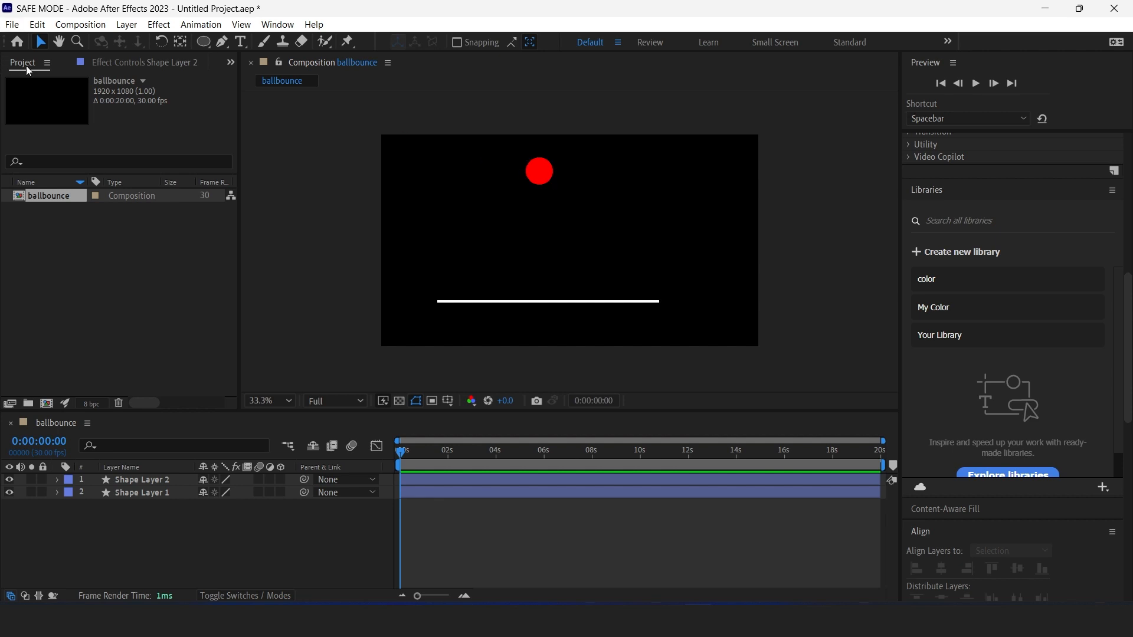
left_click(166, 478)
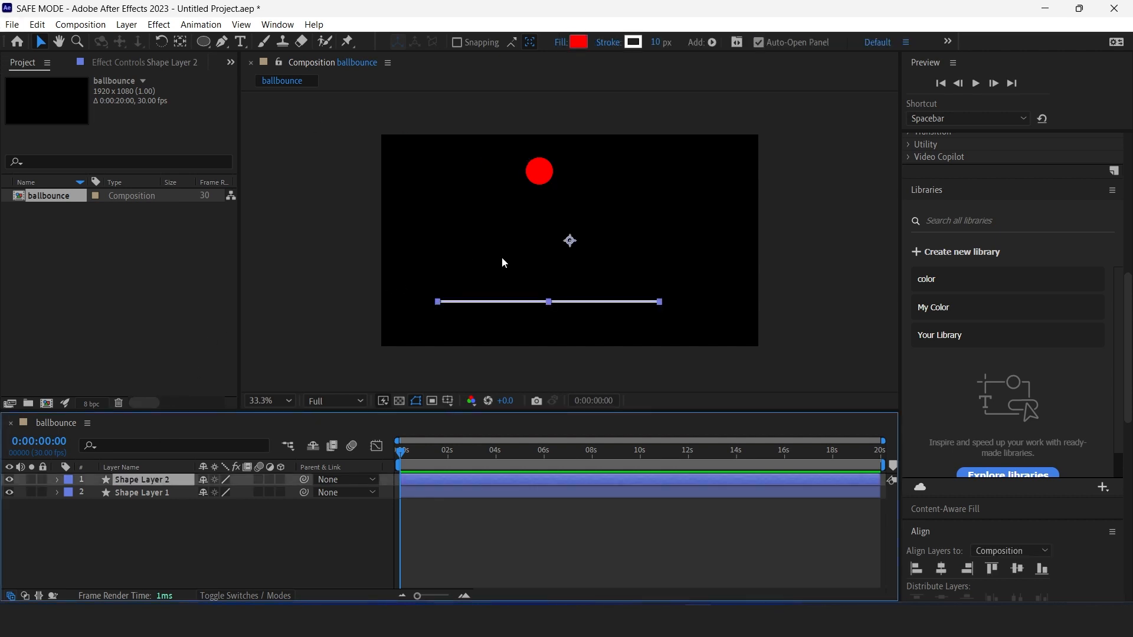
left_click(529, 177)
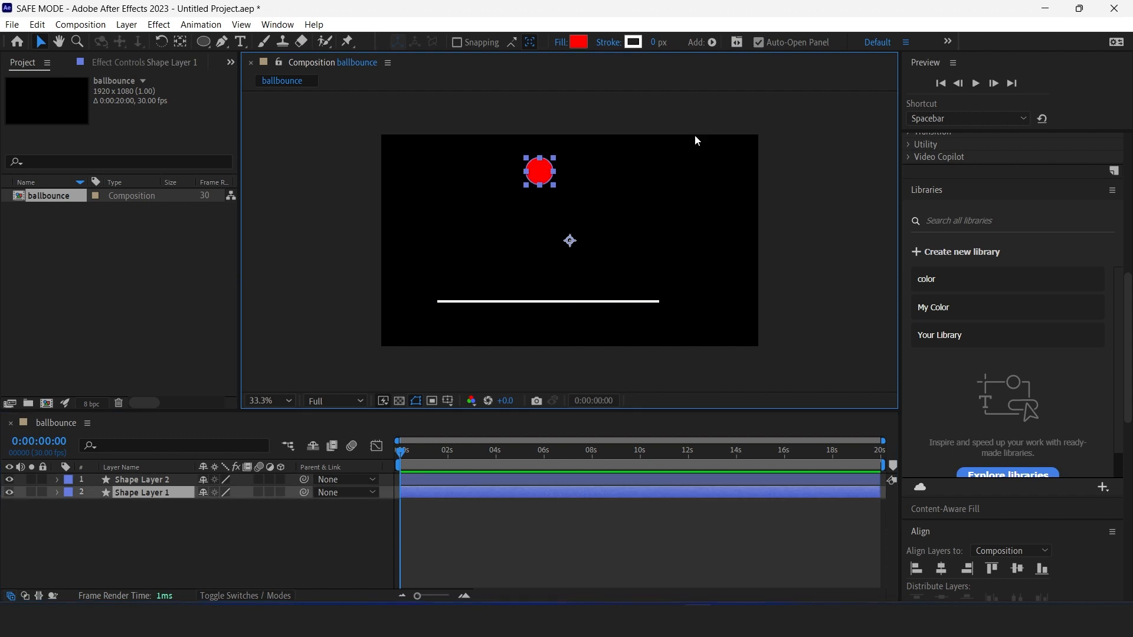
left_click(127, 25)
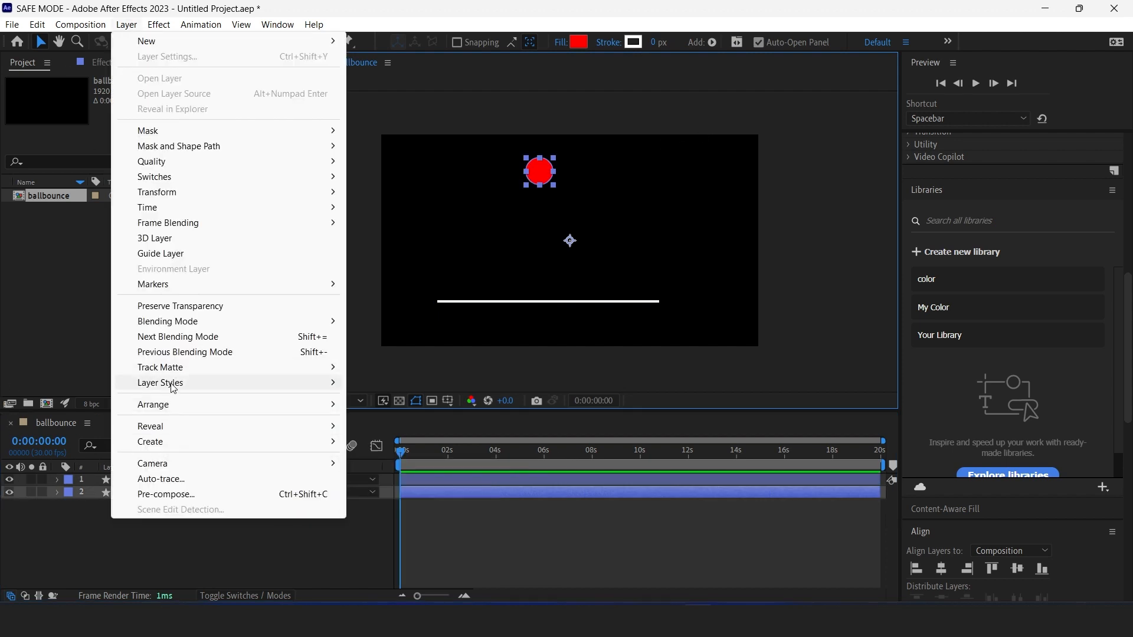
mouse_move(175, 385)
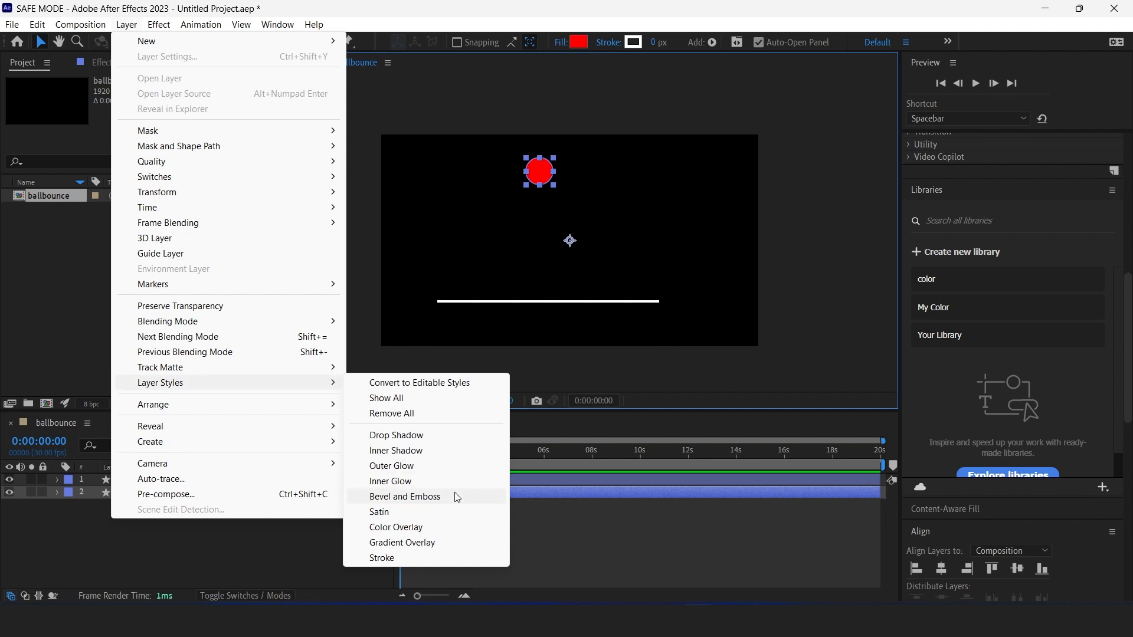
left_click(405, 497)
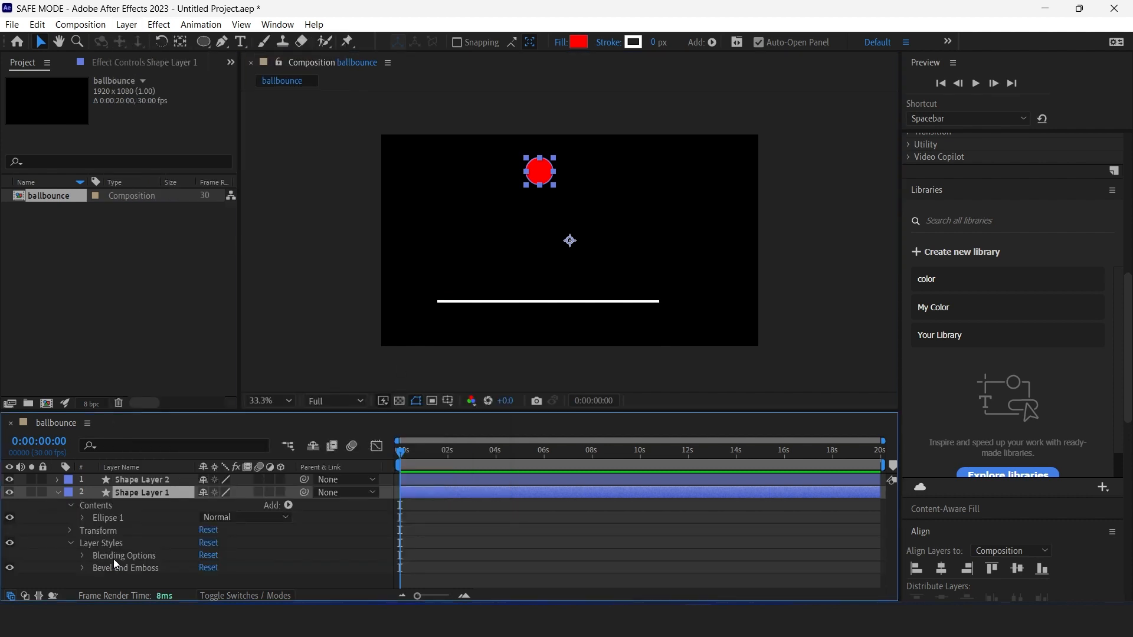
Set the Size of the ball's Bevel and Emboss style to 55 and collapse the layer's properties
left_click(111, 568)
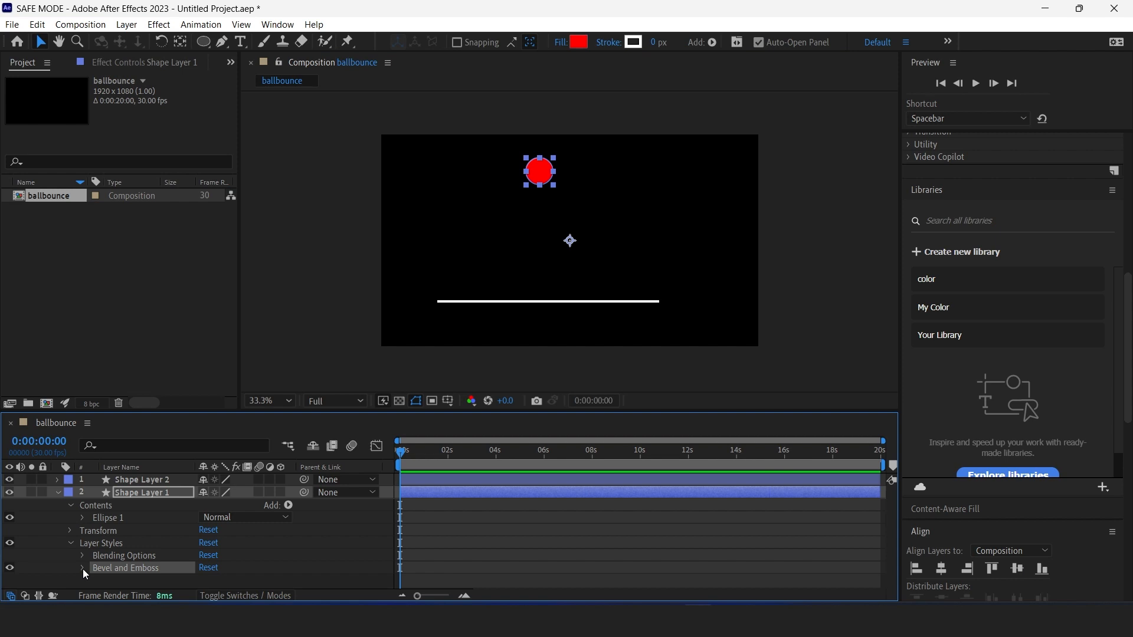
left_click(110, 529)
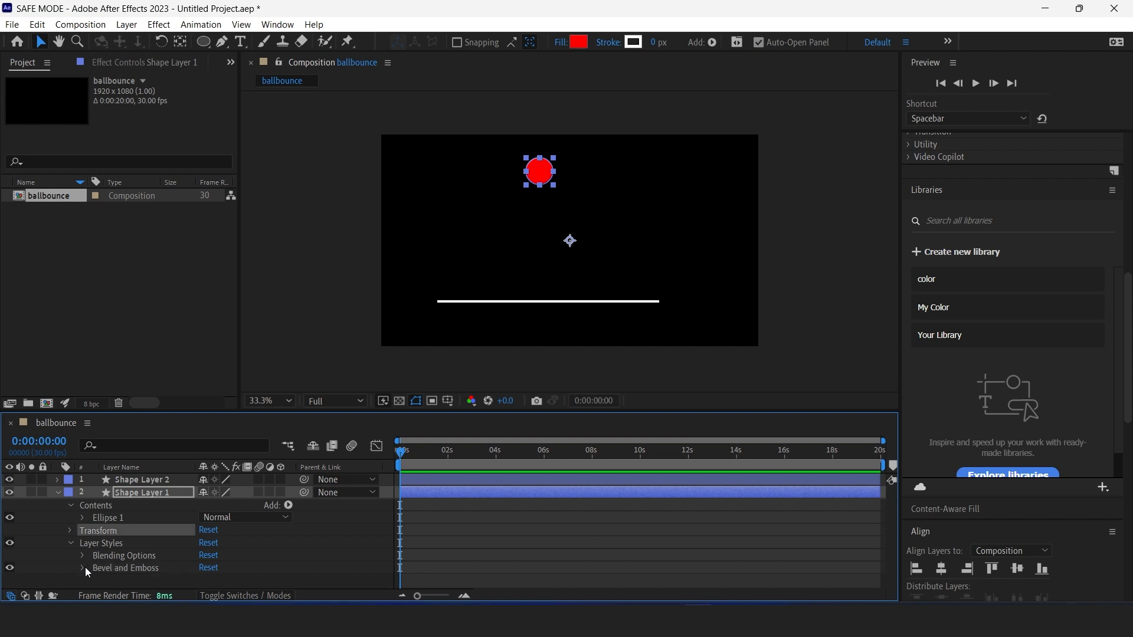
left_click(82, 567)
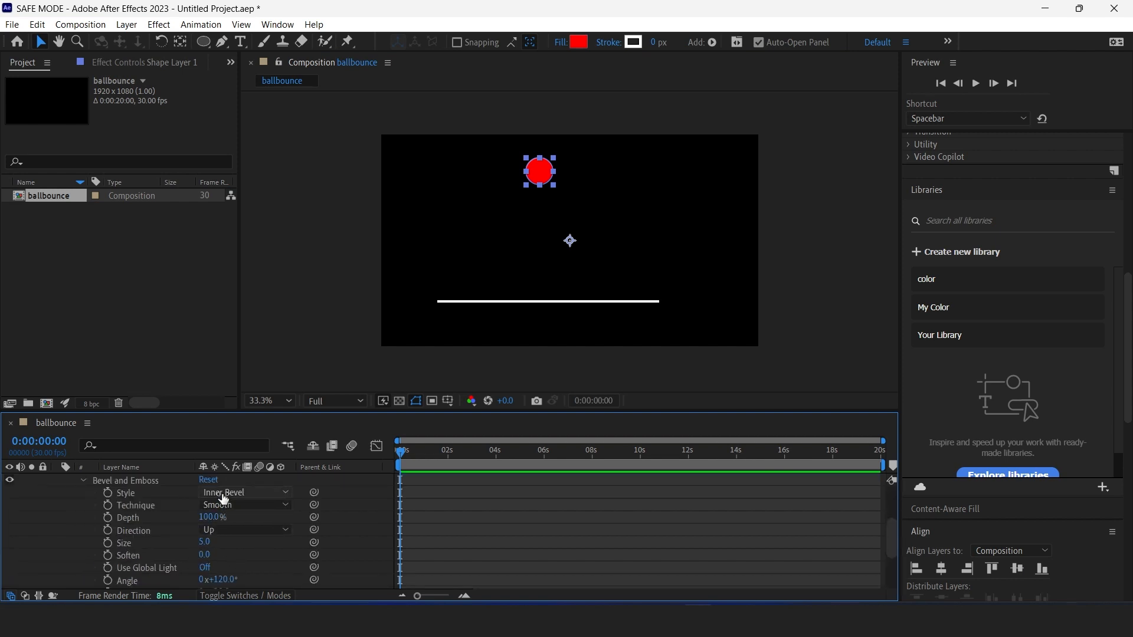
left_click(205, 543)
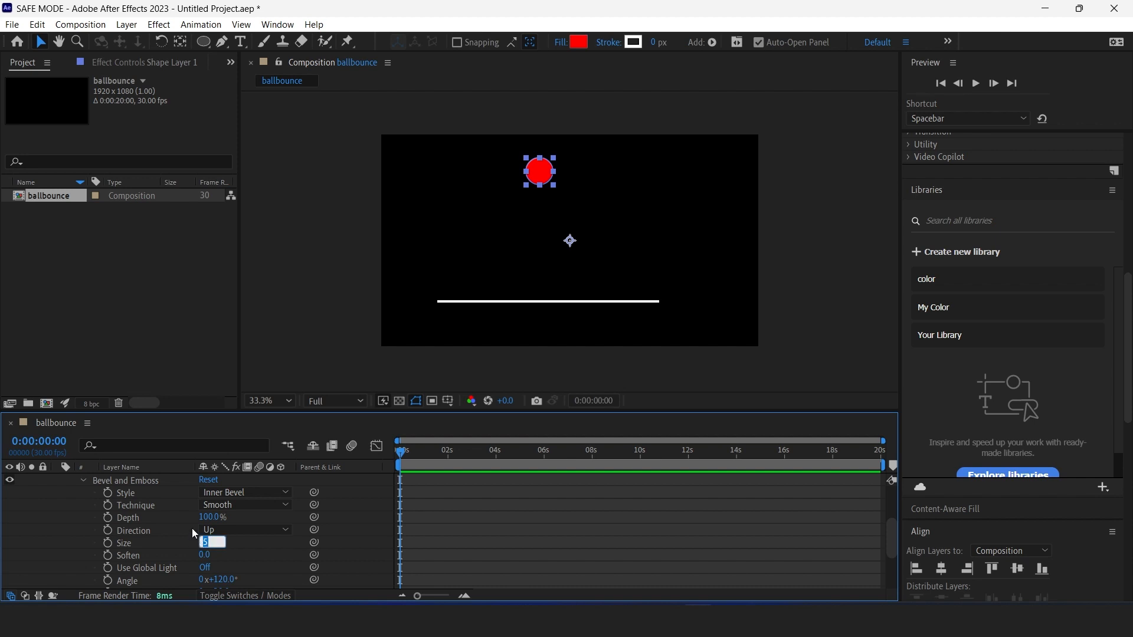
type("55")
key("Return")
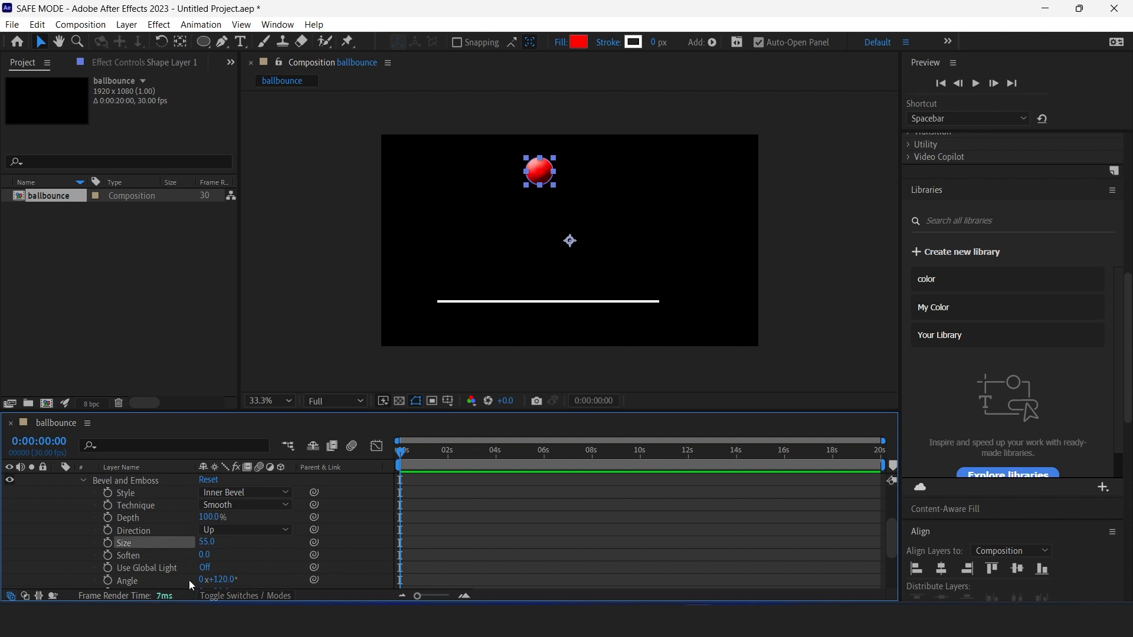
left_click(204, 555)
key("Return")
scroll(53, 555, "up", 3)
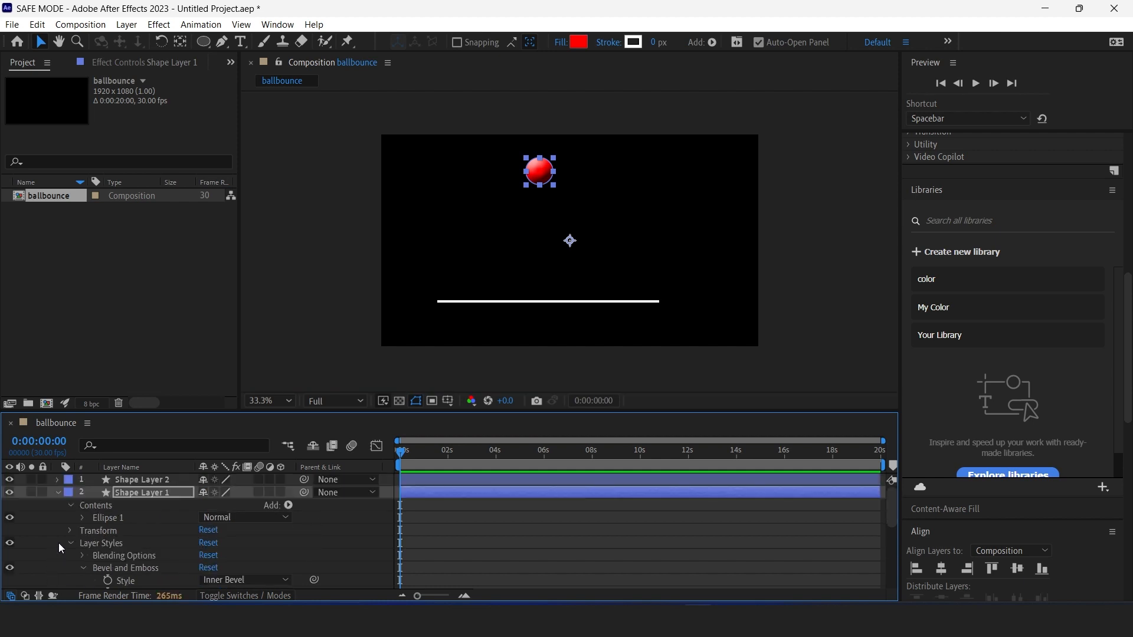
left_click(56, 493)
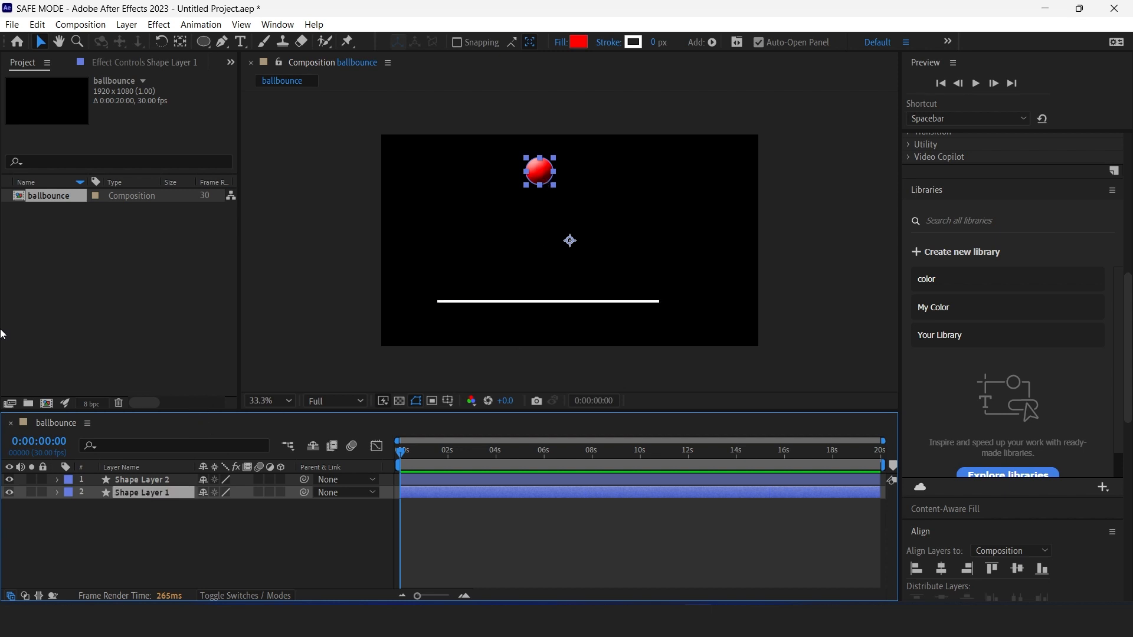
Center the anchor point of Shape Layer 1 within the ball
left_click(181, 43)
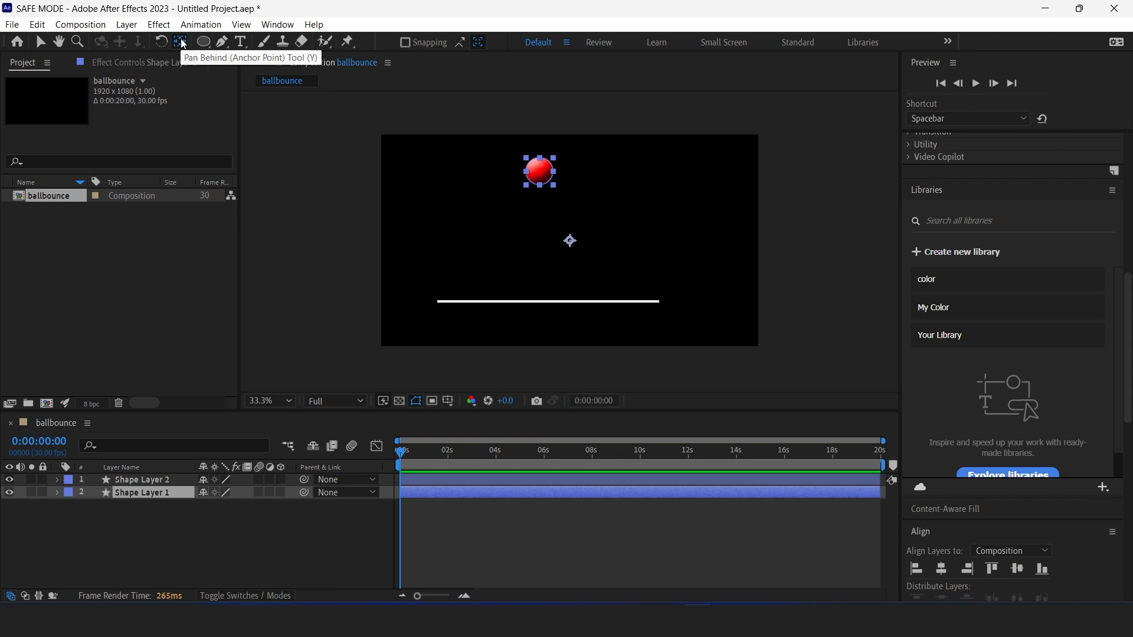
key("ctrl+alt+Home")
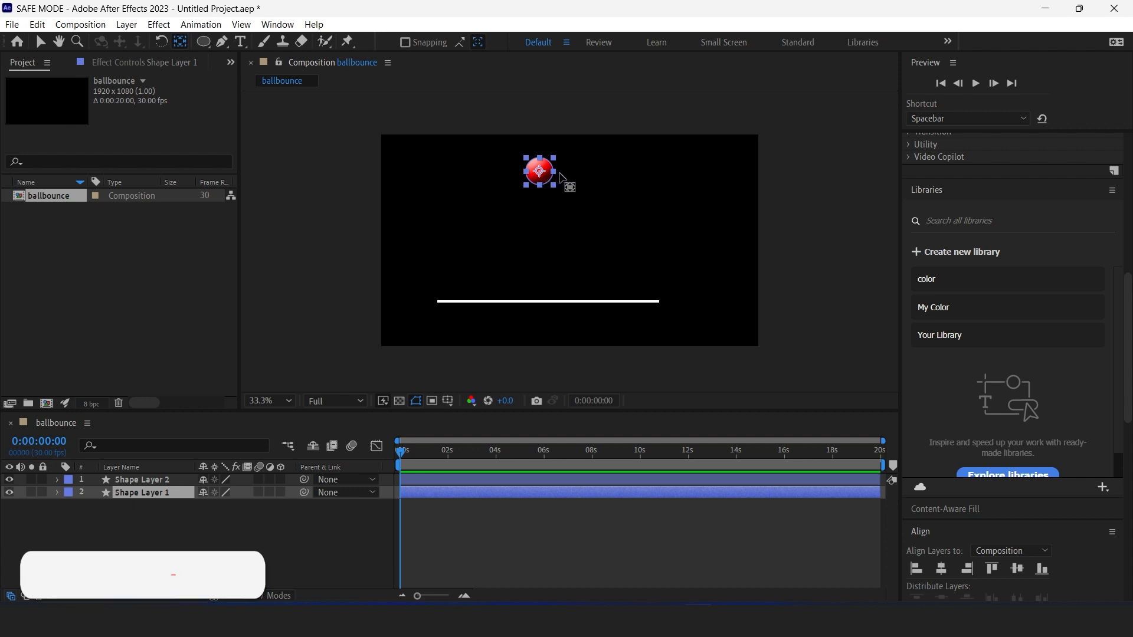
left_click(161, 515)
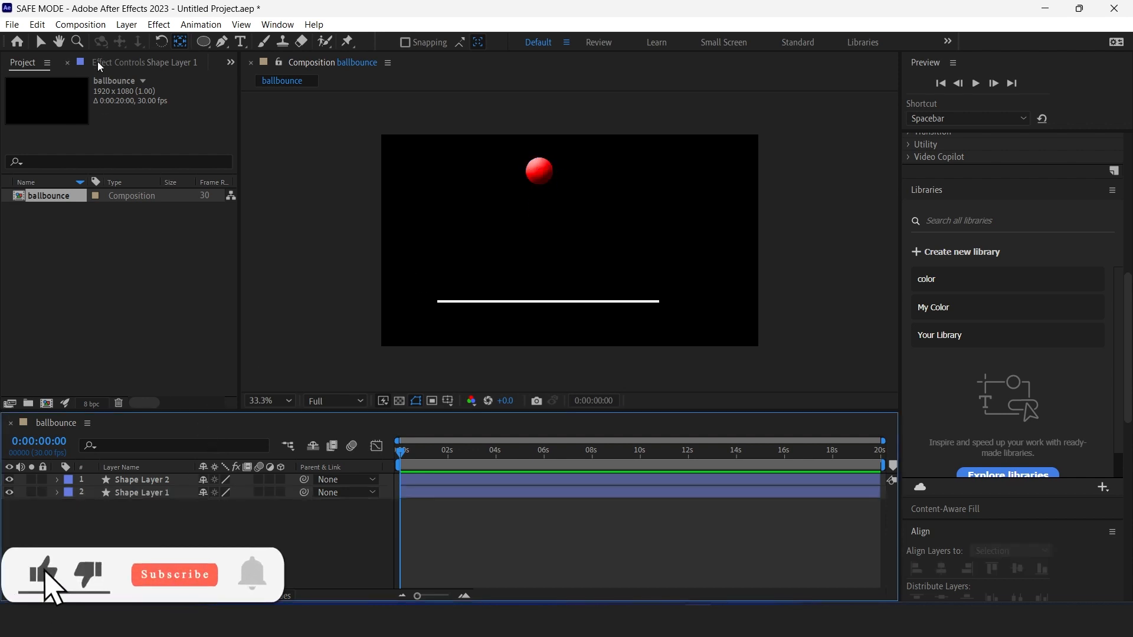
Move the ball to the top edge of the frame above the line's middle, at about 891, 84
key("v")
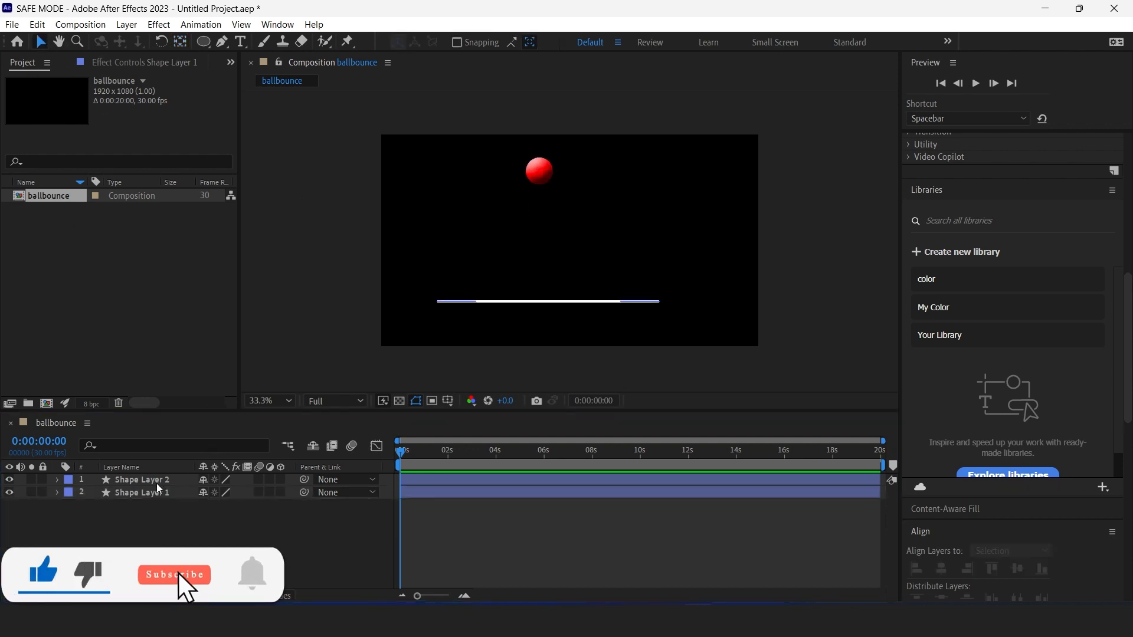
left_click(141, 493)
left_click_drag(540, 171, 556, 149)
left_click(163, 517)
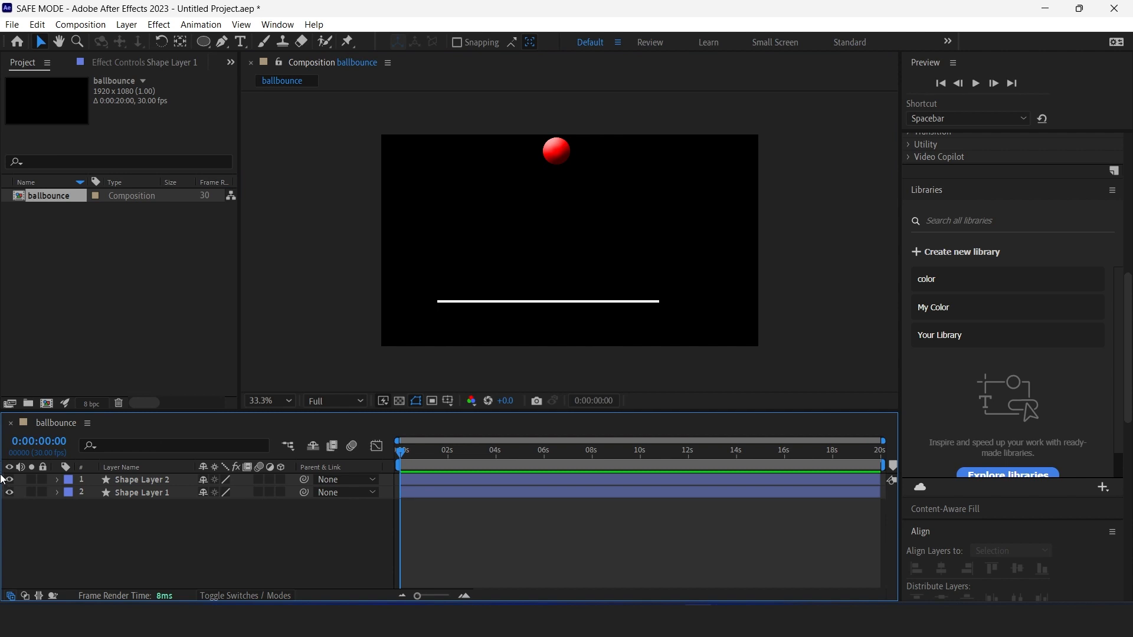
Reveal the ball layer's Position property and separate its dimensions into X and Y Position
left_click(556, 159)
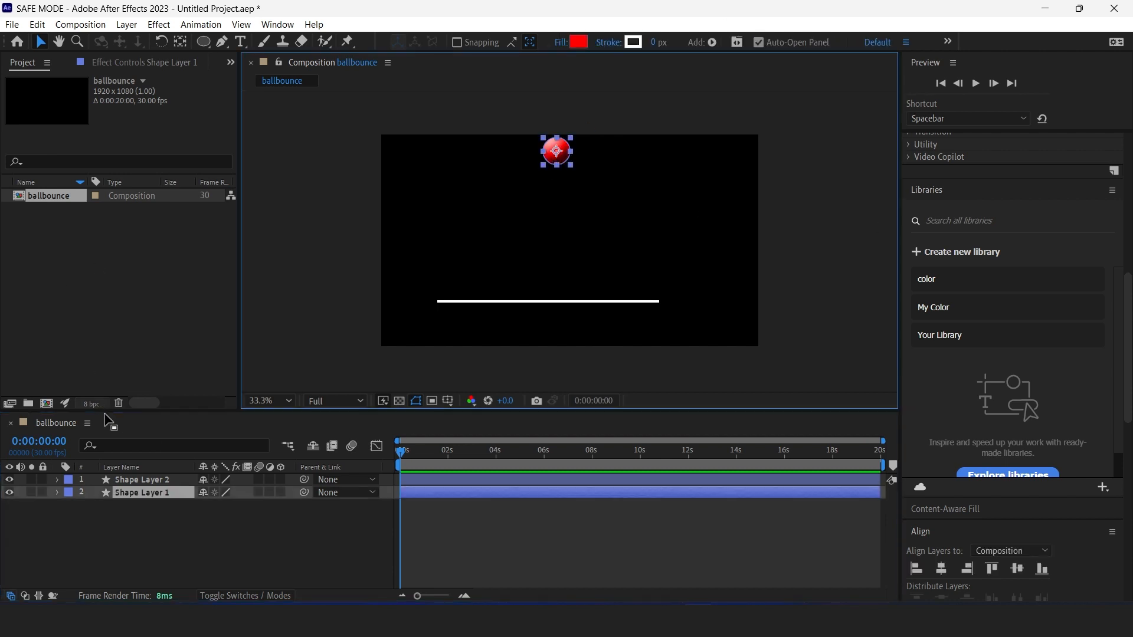
key("p")
left_click(126, 508)
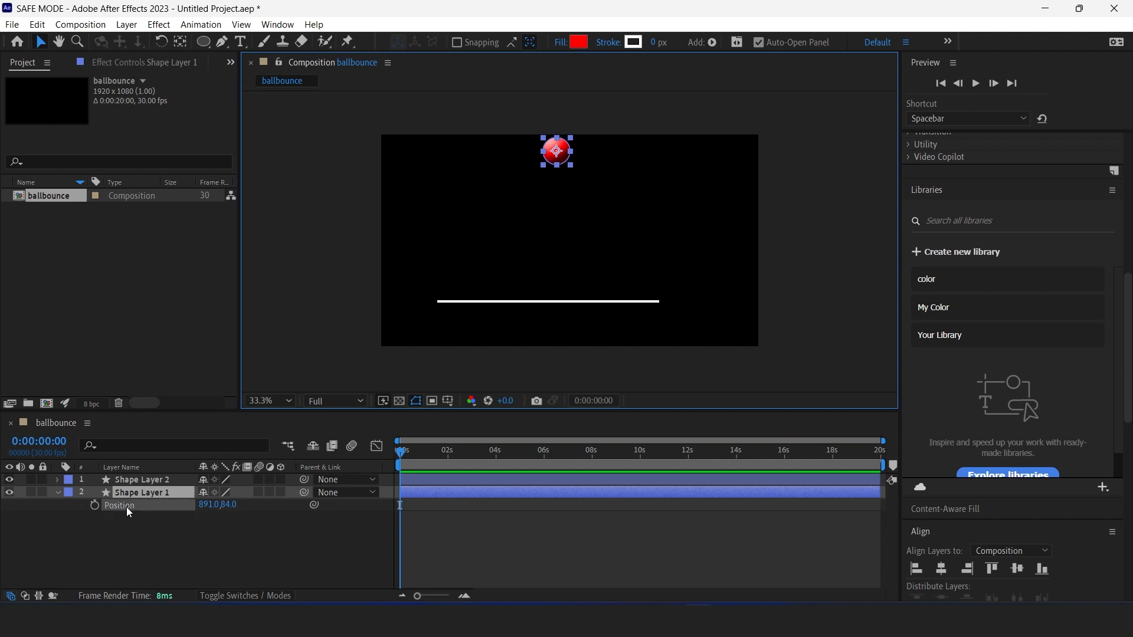
right_click(126, 506)
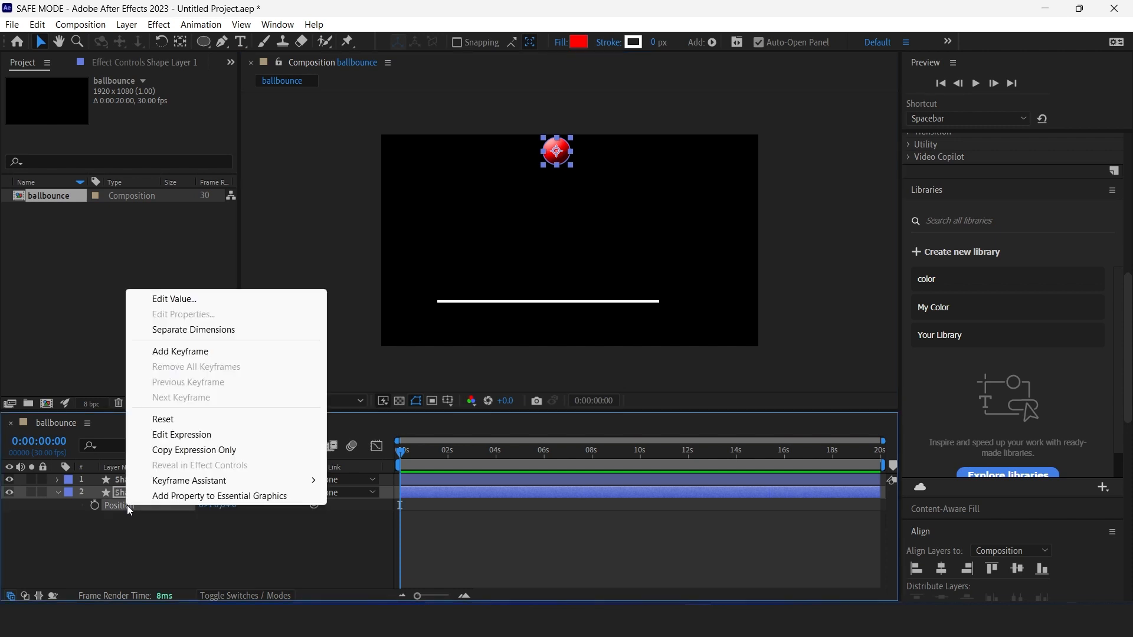
left_click(188, 330)
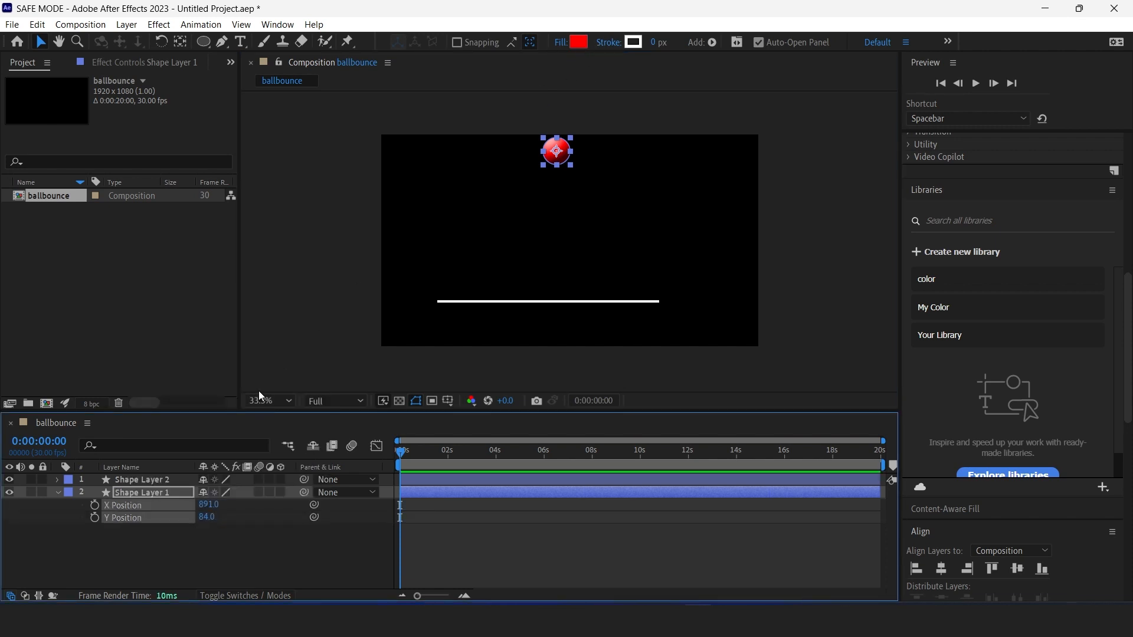
left_click(139, 554)
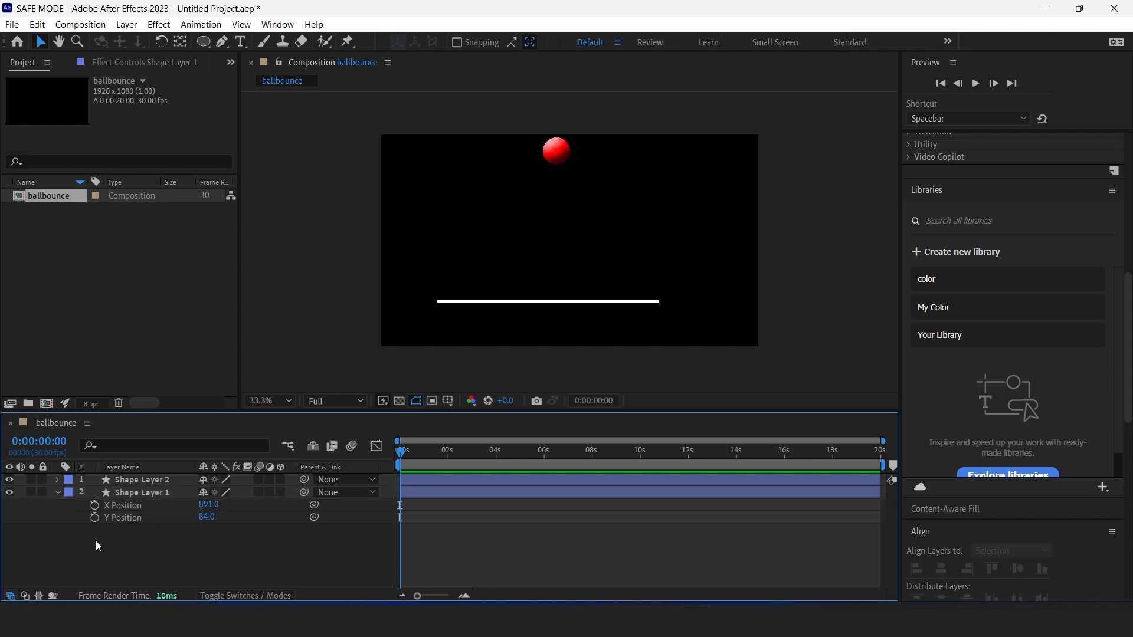
Keyframe the ball's Y Position at the start and, at frame 10, lower the ball onto the line at about 834, 771
left_click(132, 516)
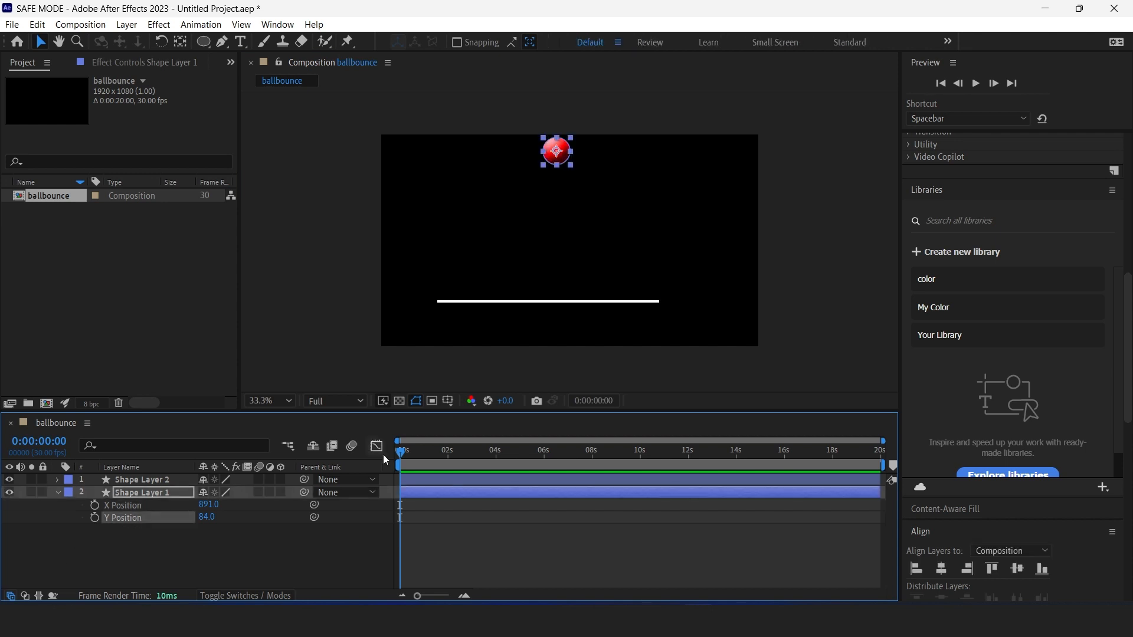
left_click(94, 519)
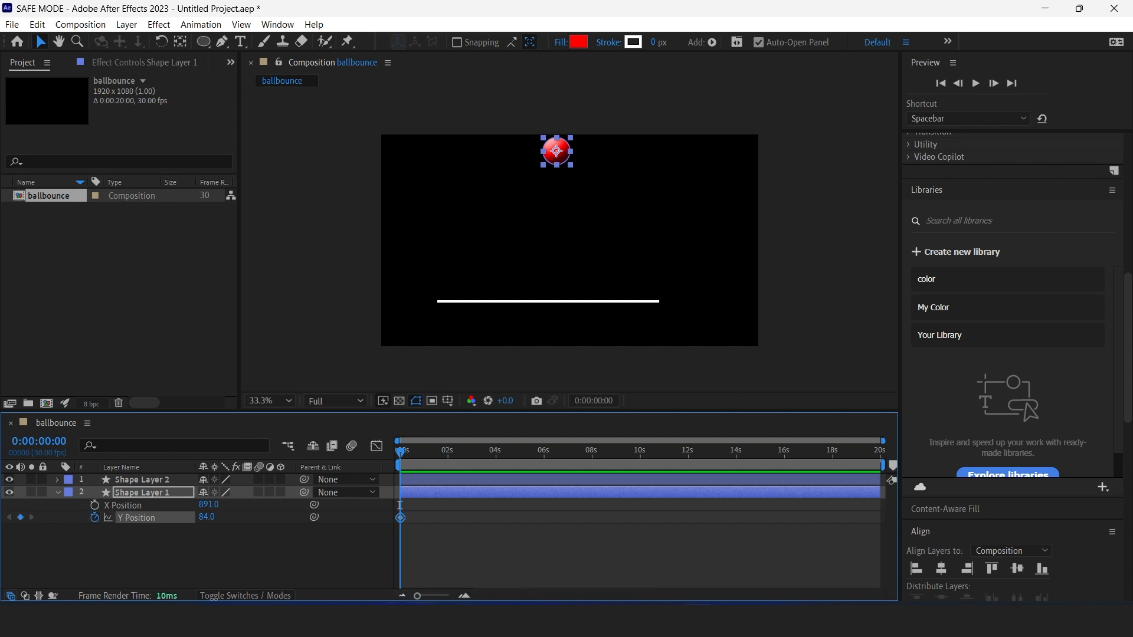
left_click(61, 442)
type("+10")
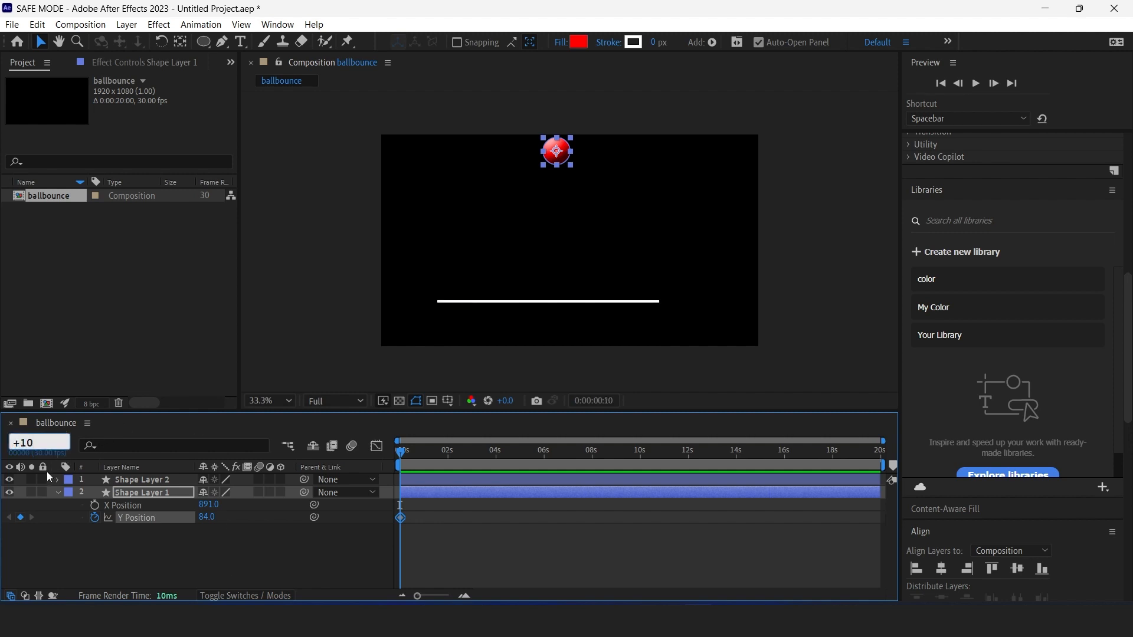
key("Return")
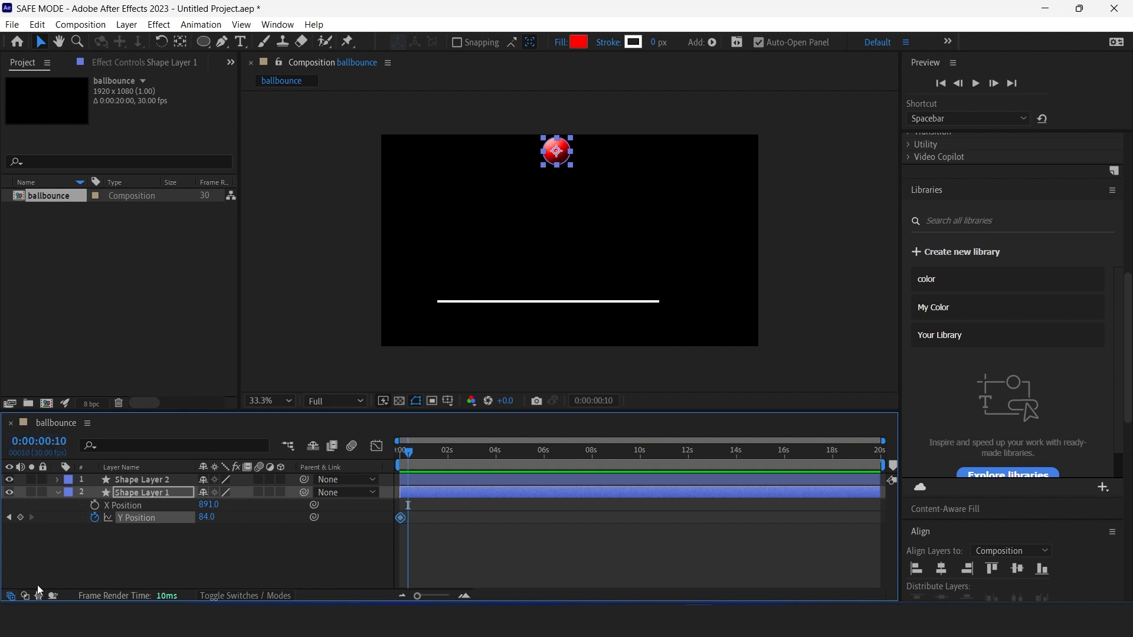
left_click_drag(558, 154, 545, 287)
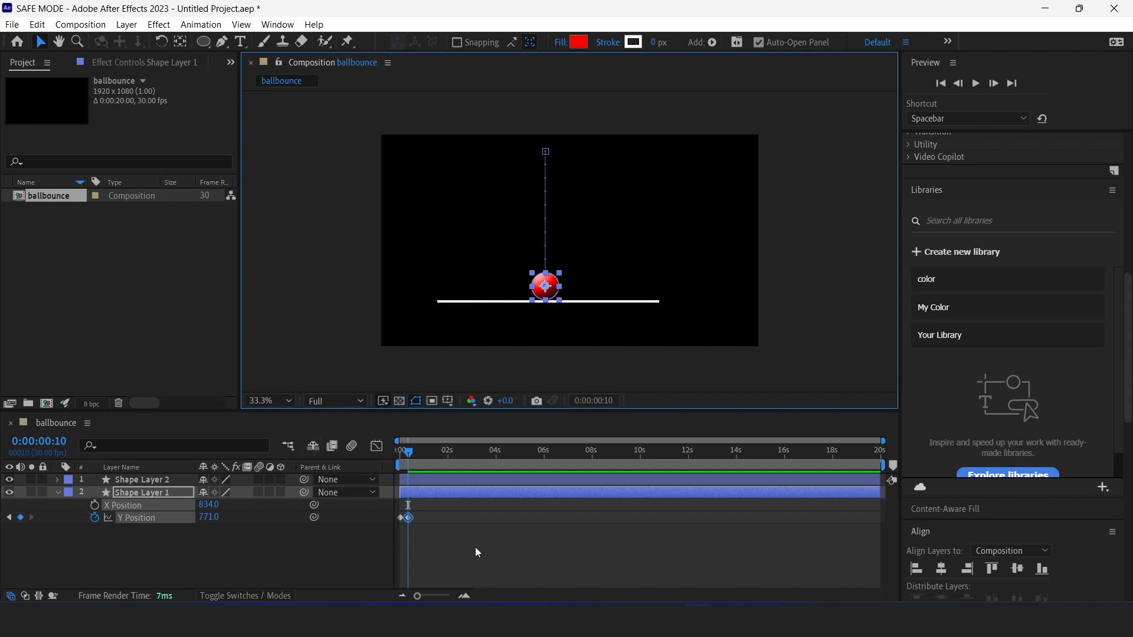
Add a Y Position keyframe for the ball at frame 20, holding its current value
left_click_drag(419, 597, 445, 602)
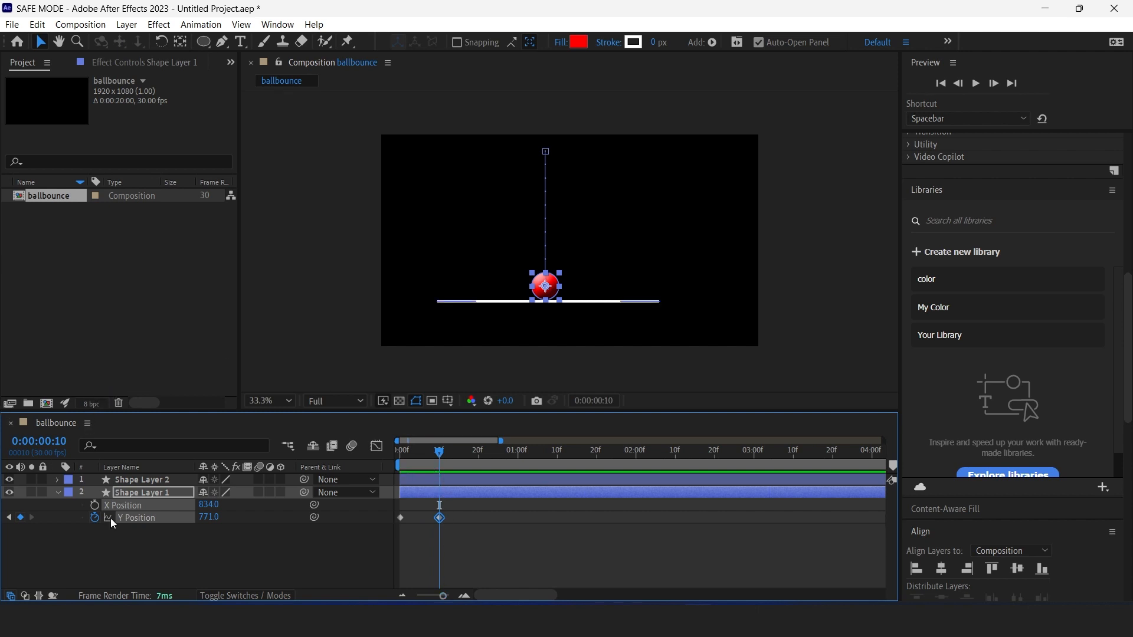
left_click(39, 441)
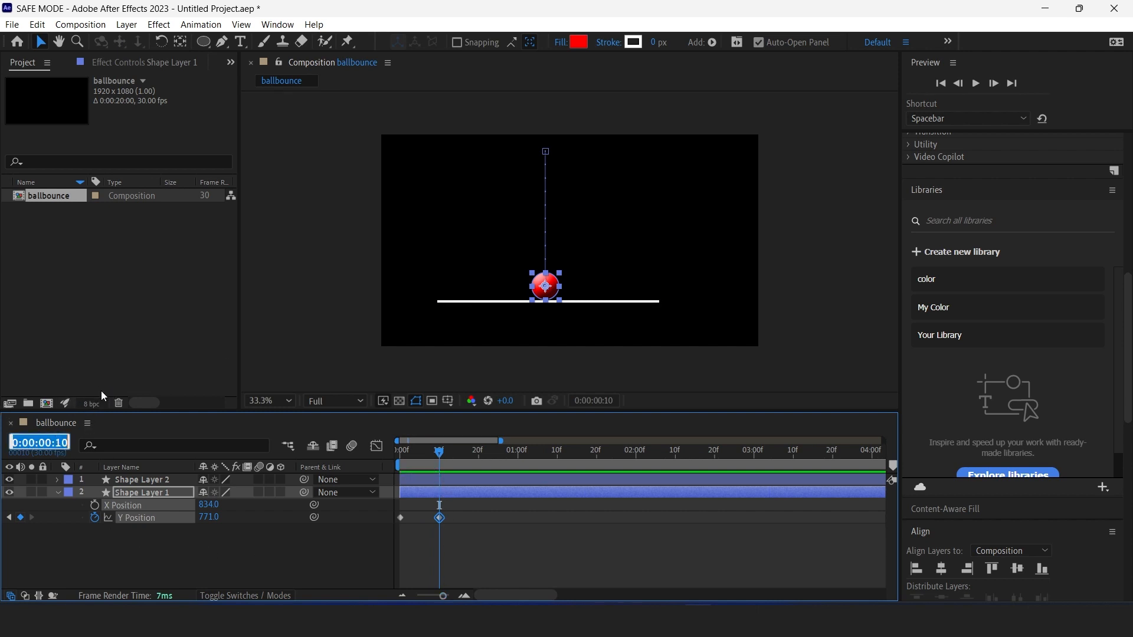
type("+10")
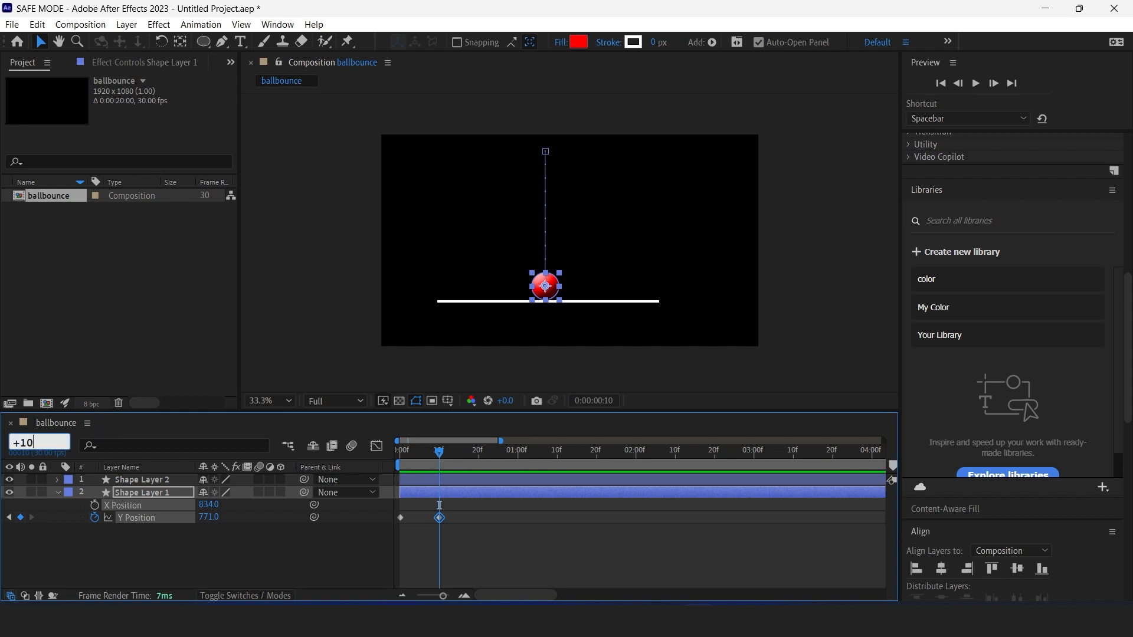
key("Return")
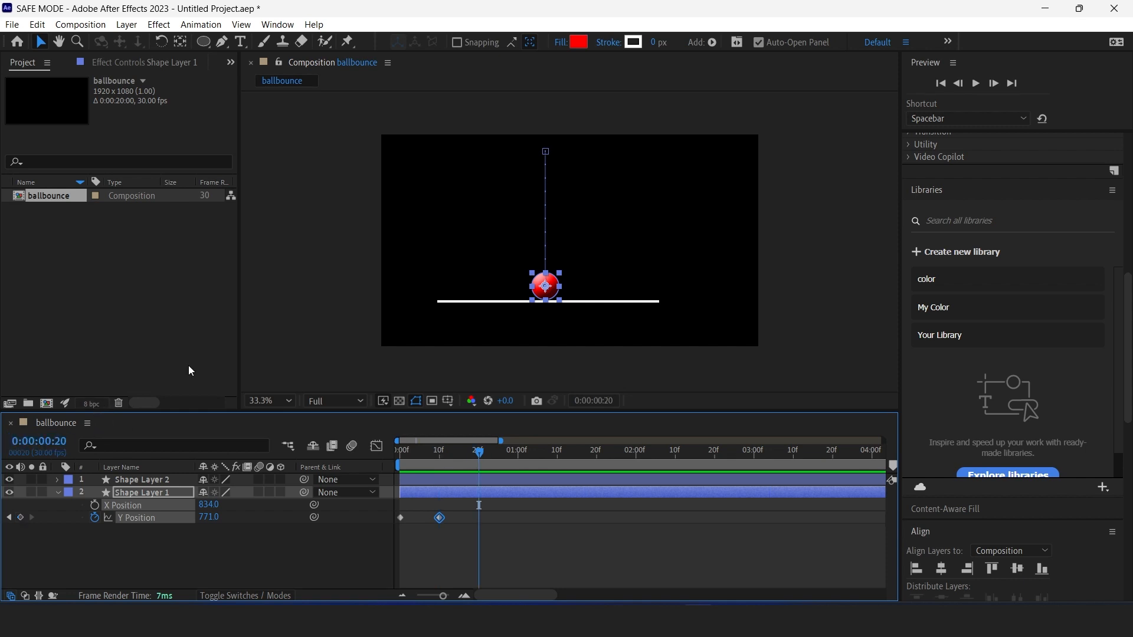
left_click(20, 522)
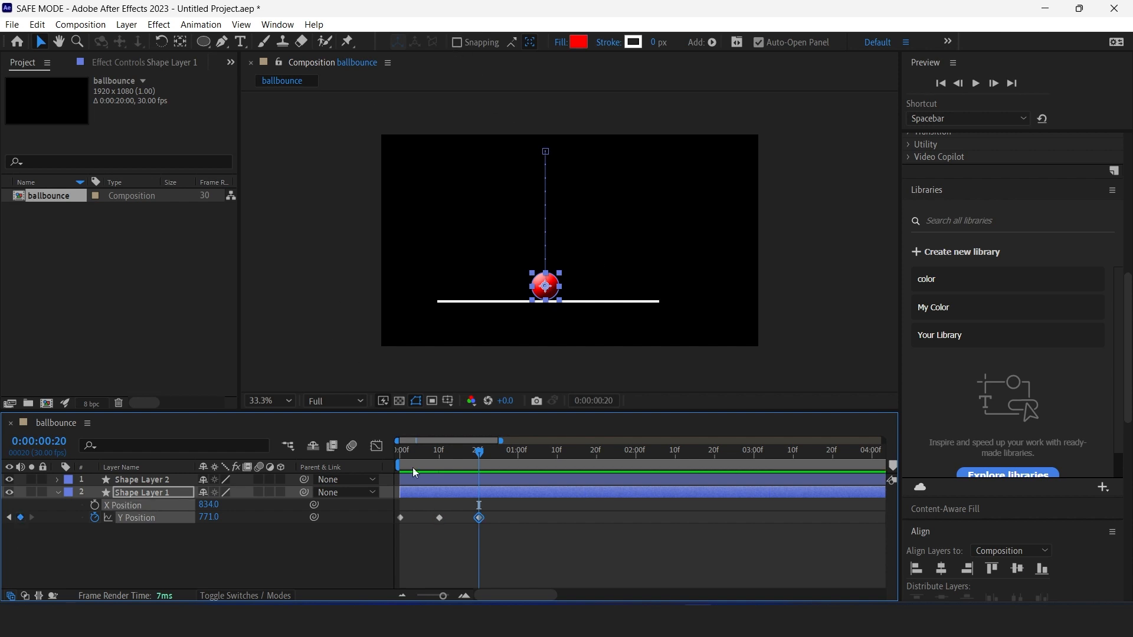
Copy the ball's Y Position keyframes at frames 10 and 20 and paste them starting at 0:00:01:00
left_click_drag(502, 541, 437, 505)
left_click(55, 444)
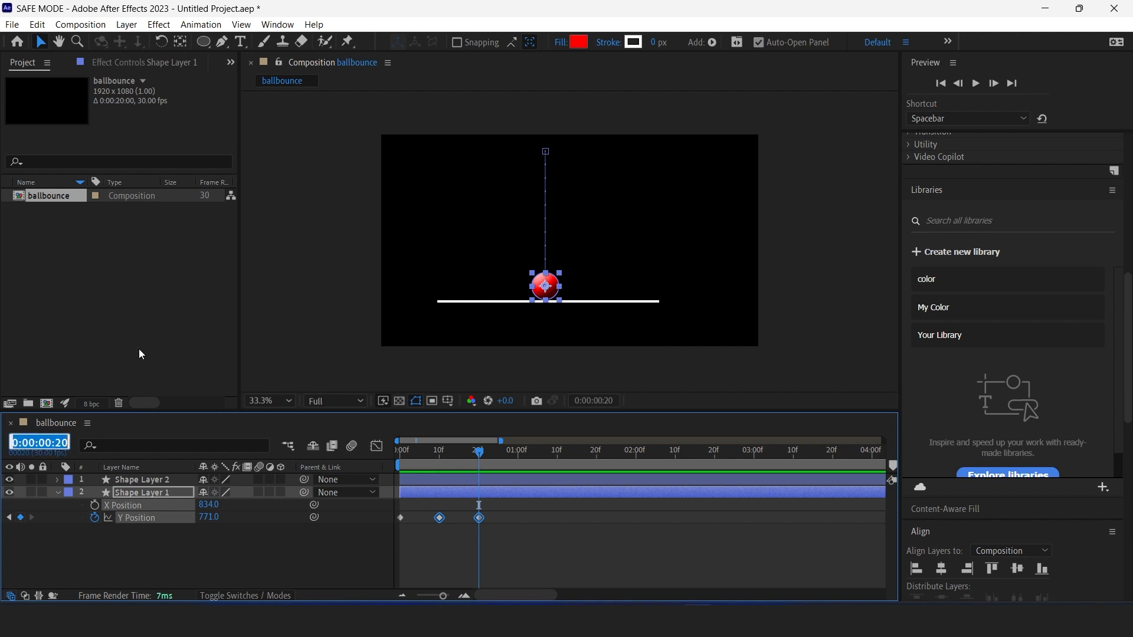
type("+10")
key("Return")
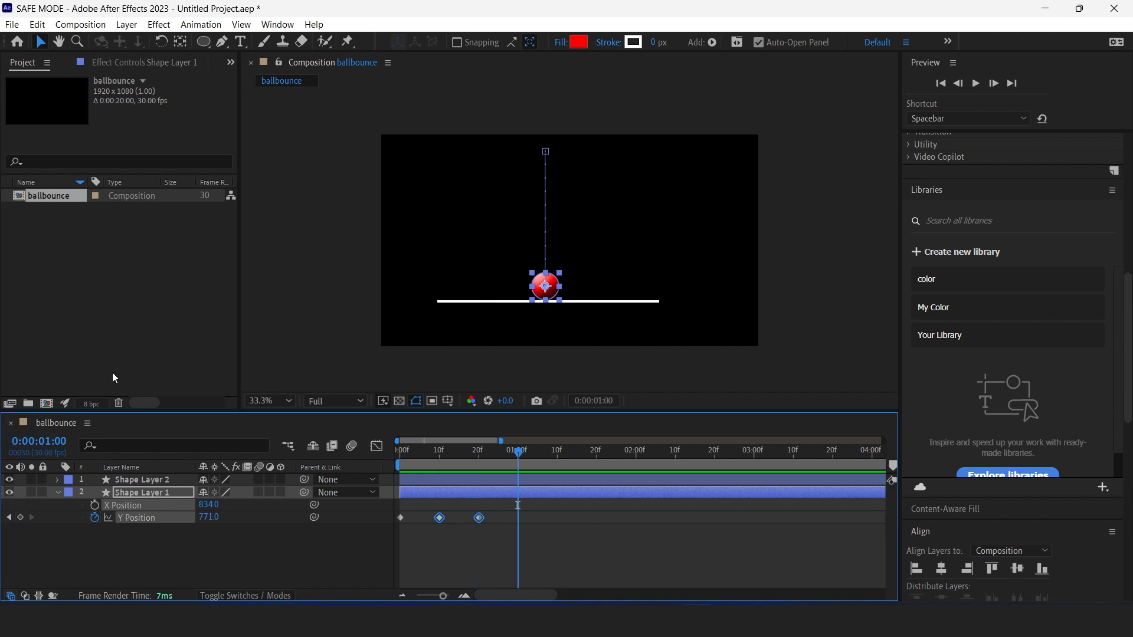
key("ctrl+v")
Apply Easy Ease to all of the ball's Y Position keyframes
left_click_drag(517, 454, 385, 479)
left_click_drag(614, 555, 395, 479)
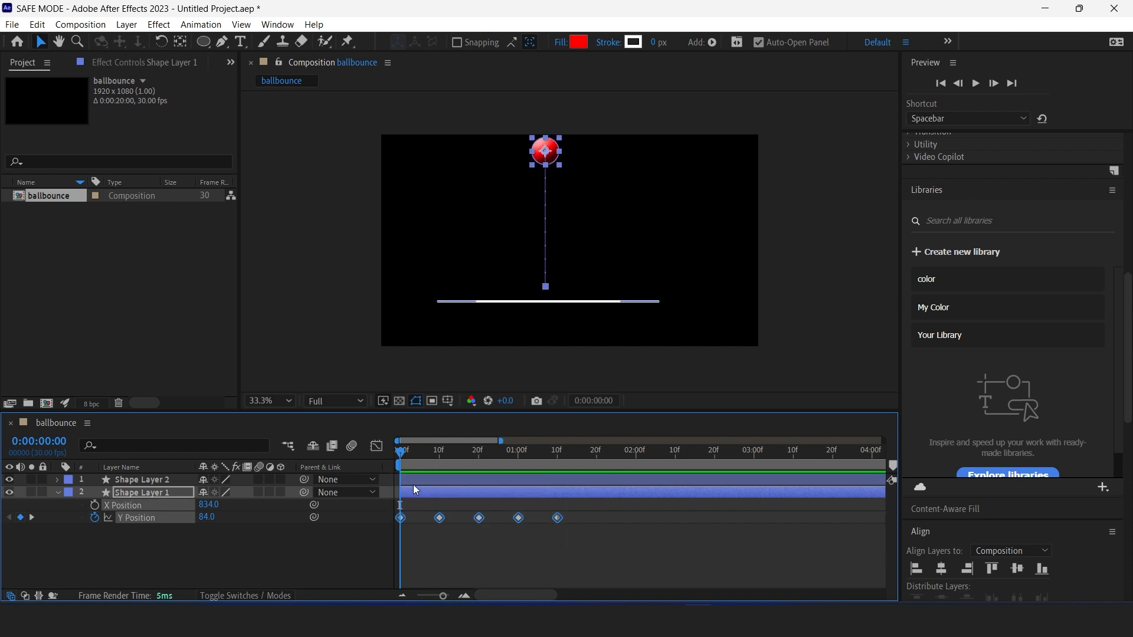
key("F9")
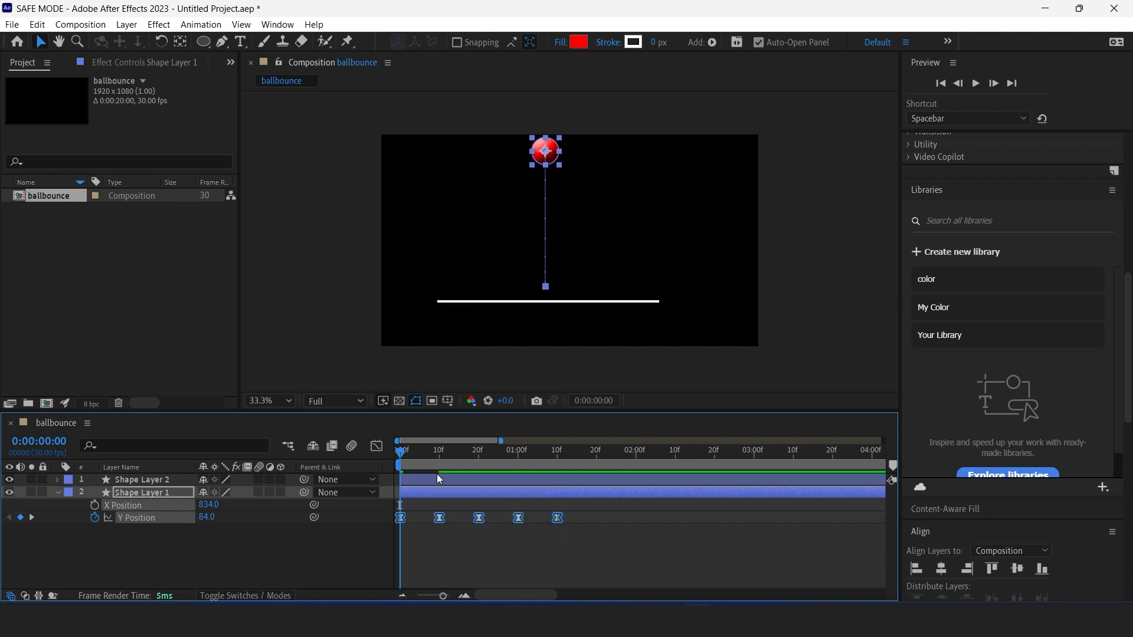
In the Y Position value graph, pull the incoming handles of the last four keyframes down below -500 px to form bounce arcs
left_click(377, 446)
left_click(502, 576)
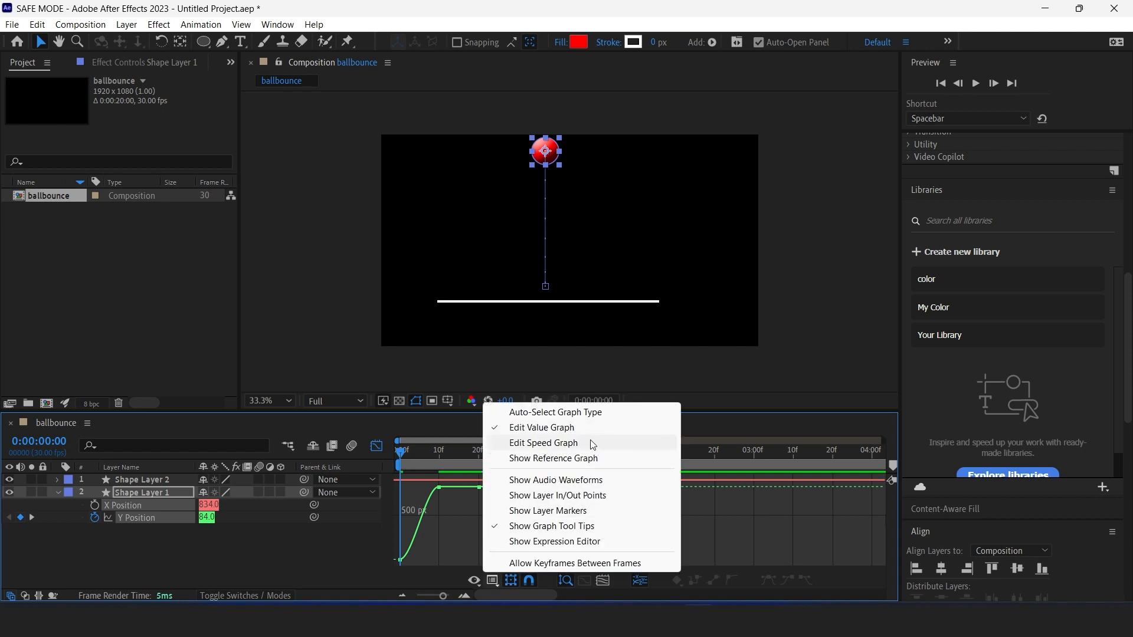
left_click(490, 531)
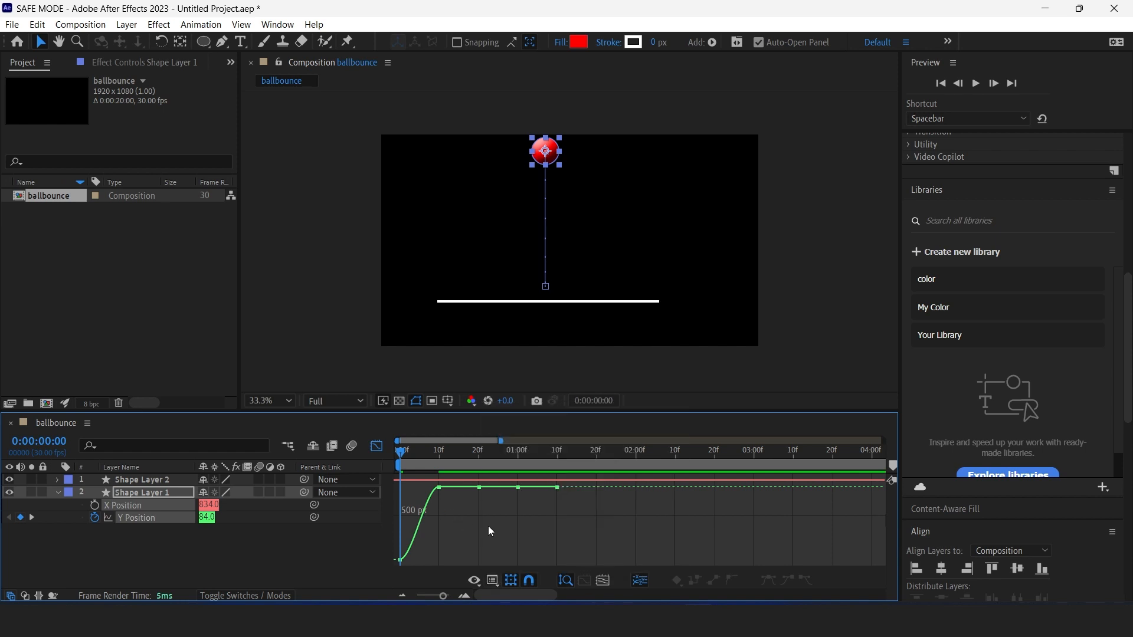
left_click_drag(600, 506, 440, 475)
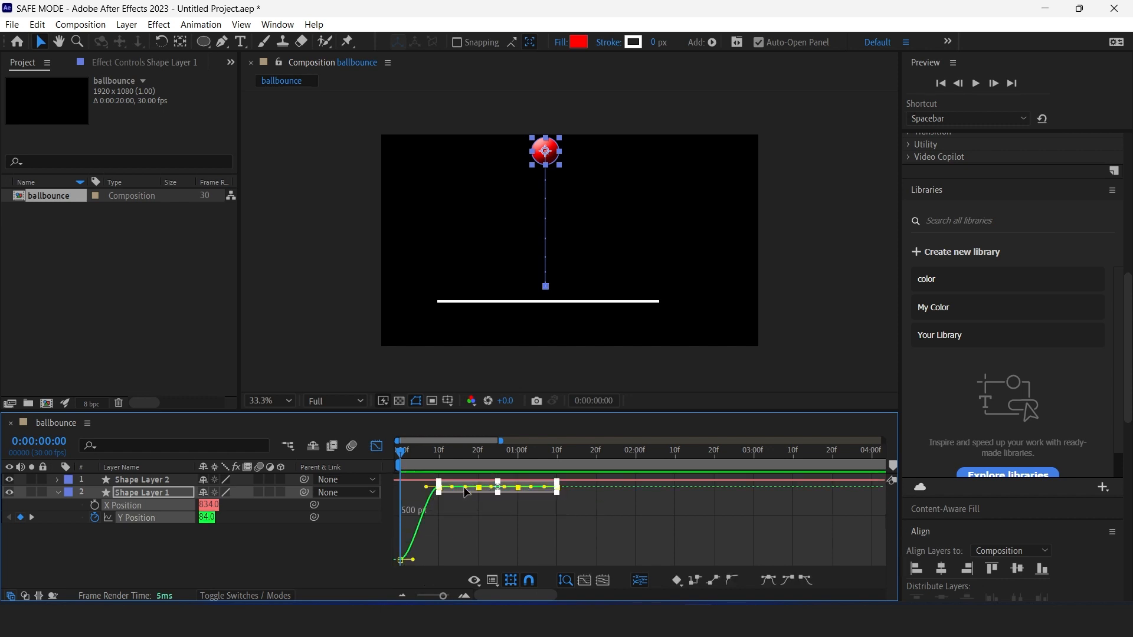
left_click_drag(465, 493, 519, 574)
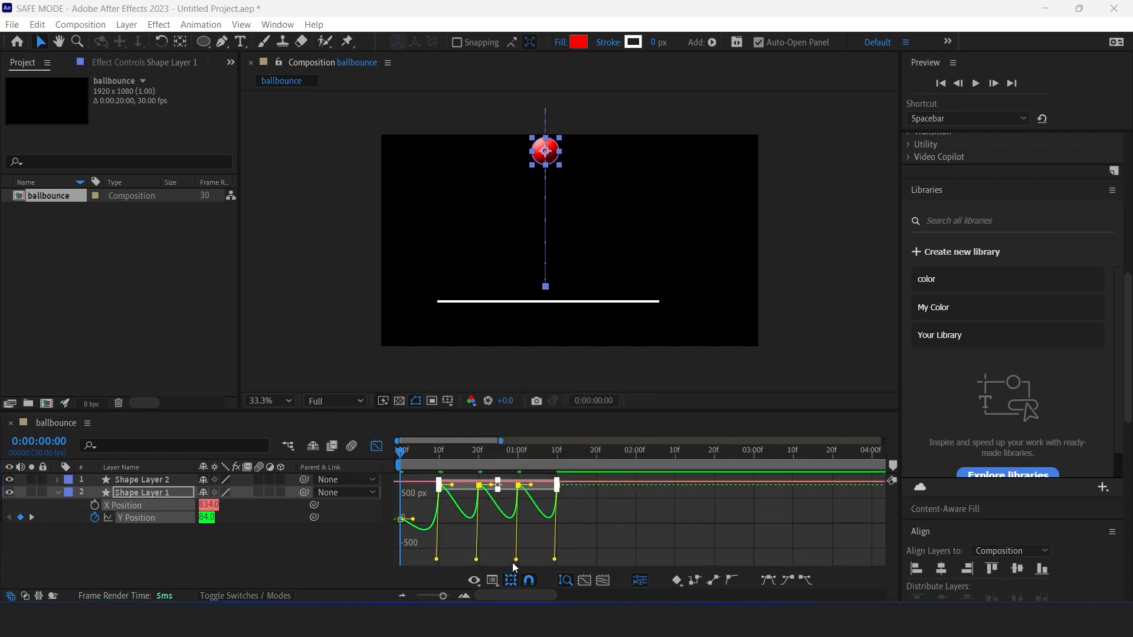
left_click(512, 562)
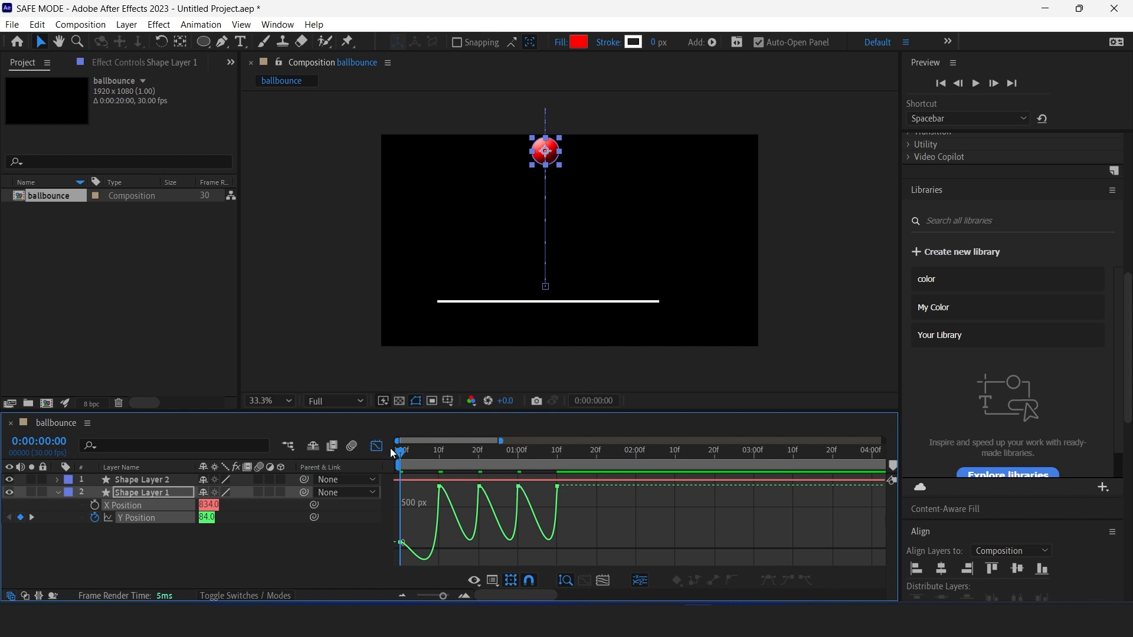
Preview the ball's bounce from the start and scrub through its first frames up to frame 13
left_click_drag(399, 452, 338, 475)
key("space")
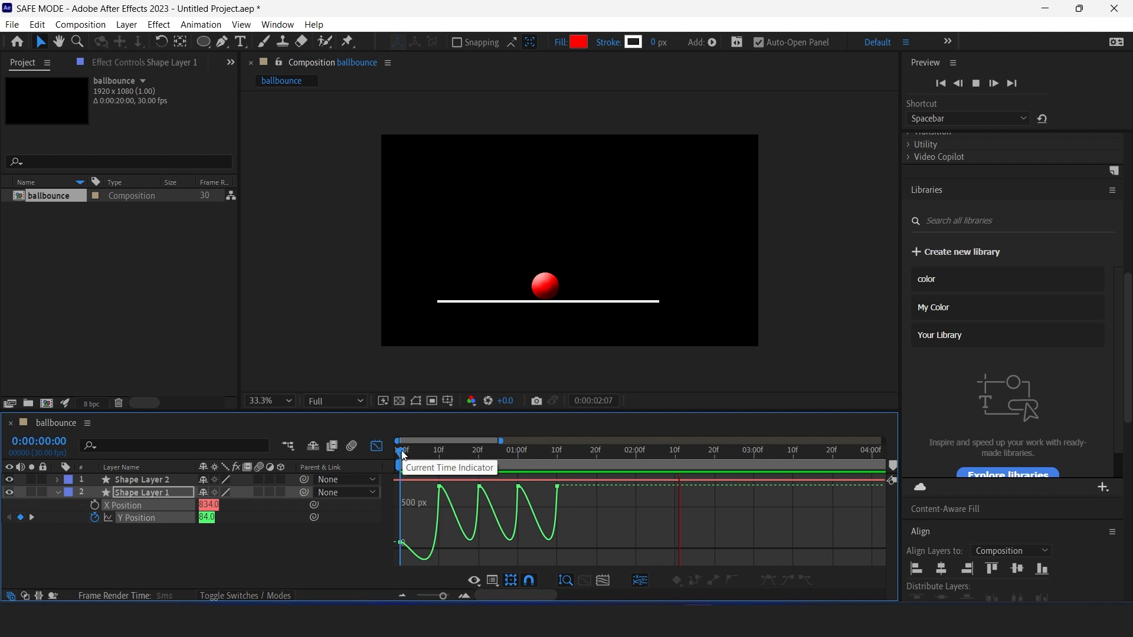
left_click(406, 455)
left_click_drag(406, 455, 406, 497)
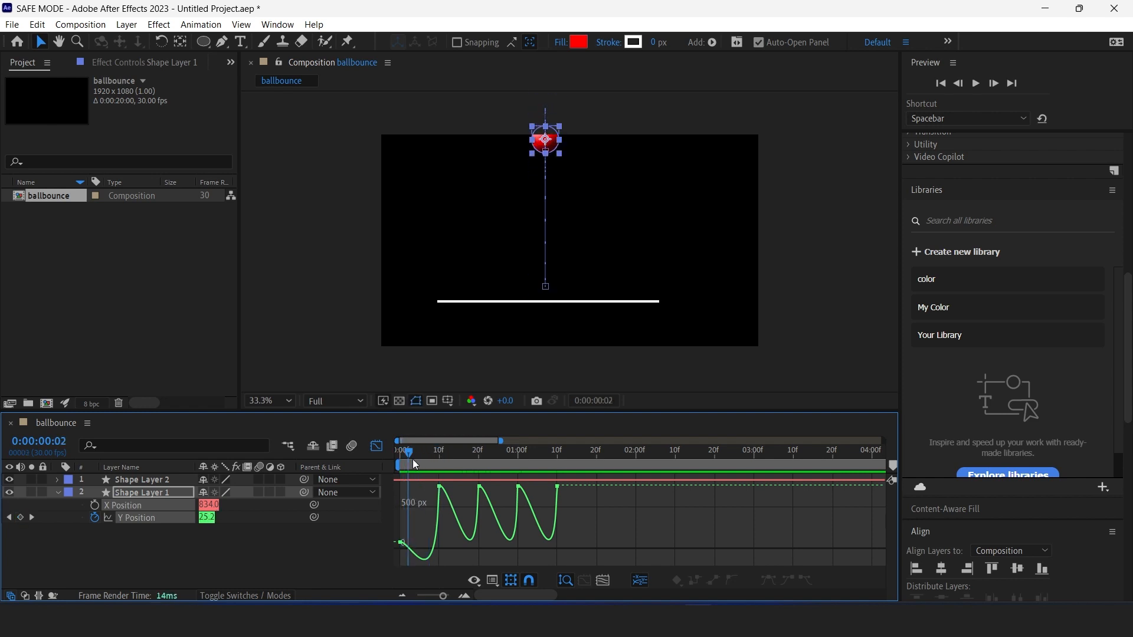
left_click_drag(409, 459, 466, 482)
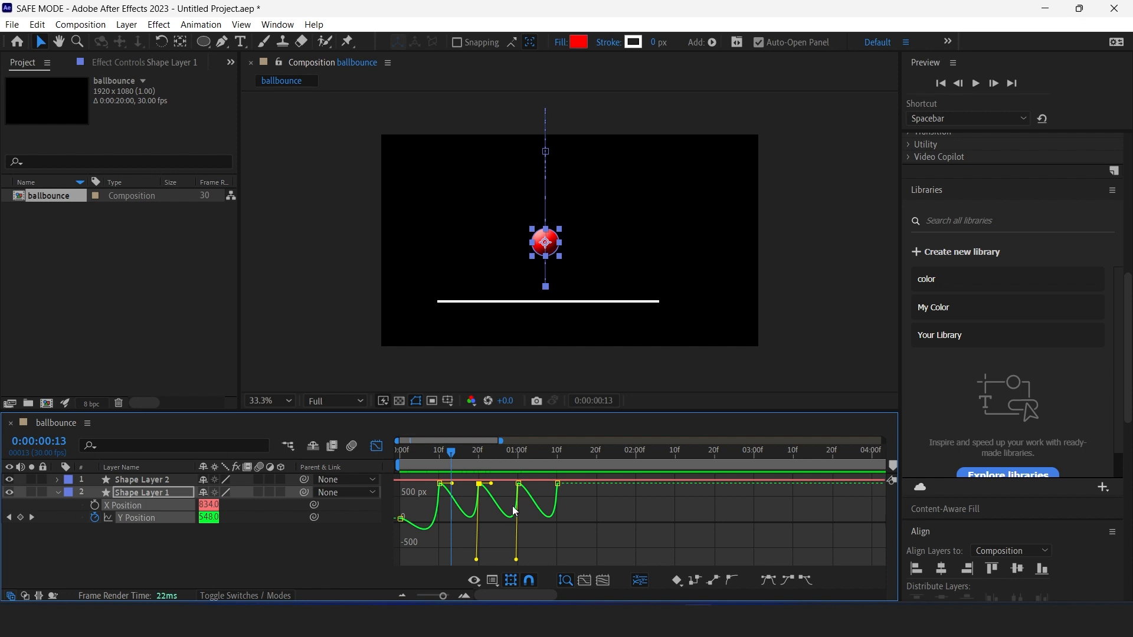
Shorten the incoming graph handles of the keyframes at 1:00 and 1:10 so each successive bounce is lower
left_click_drag(505, 498, 467, 471)
left_click_drag(518, 556, 501, 533)
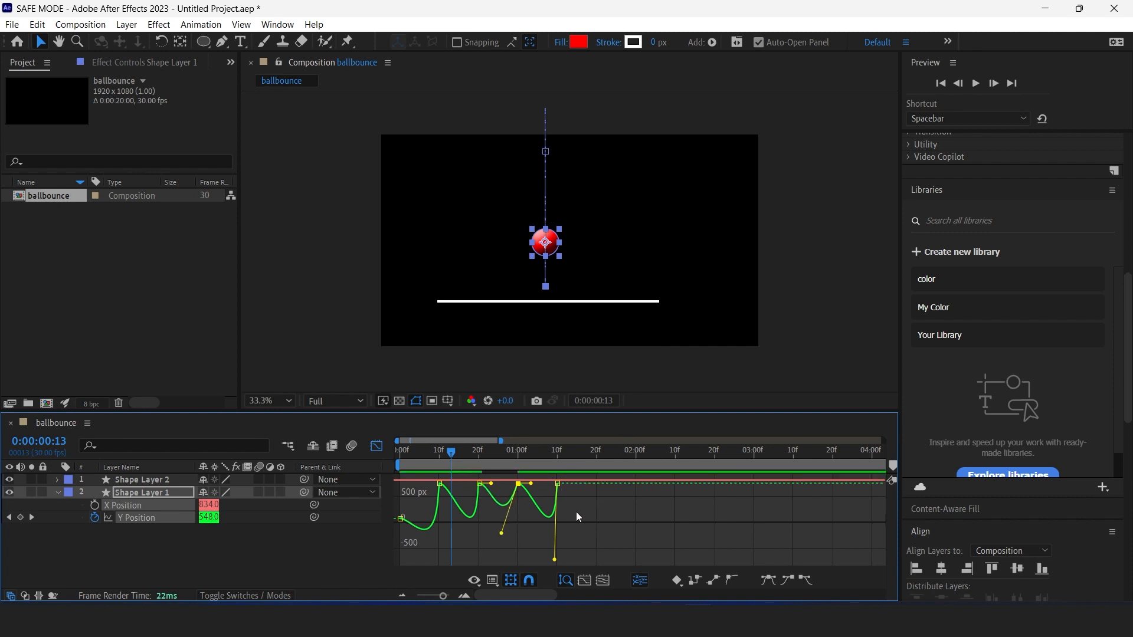
left_click(558, 484)
left_click_drag(554, 559, 549, 517)
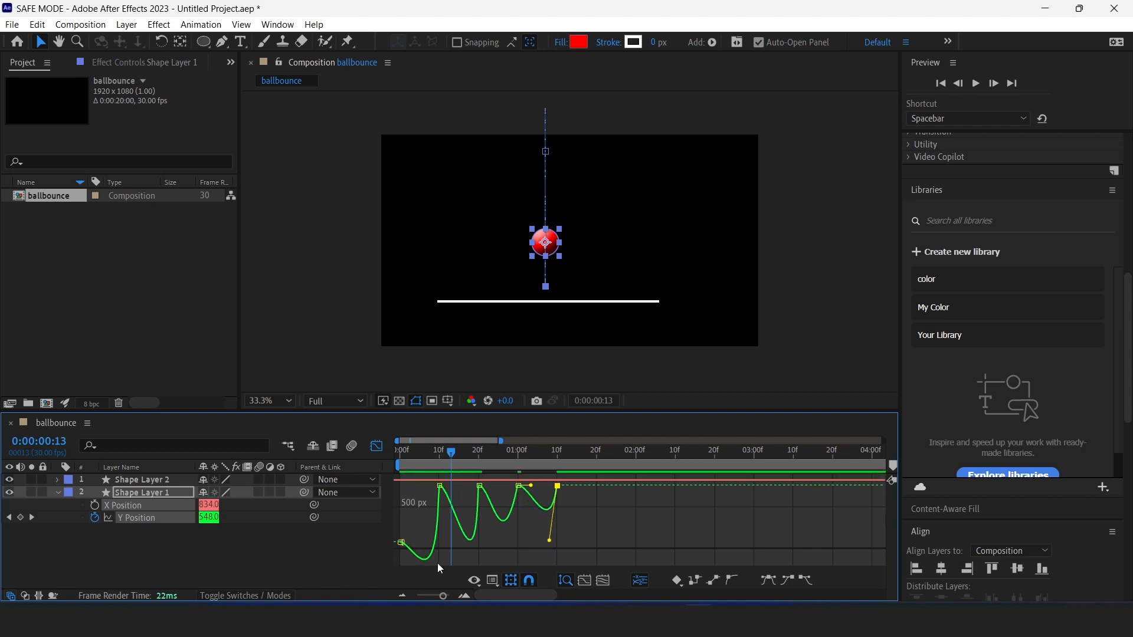
Play the bounce with the reduced arcs from the start and scrub to the first ground contact
left_click_drag(449, 461, 401, 460)
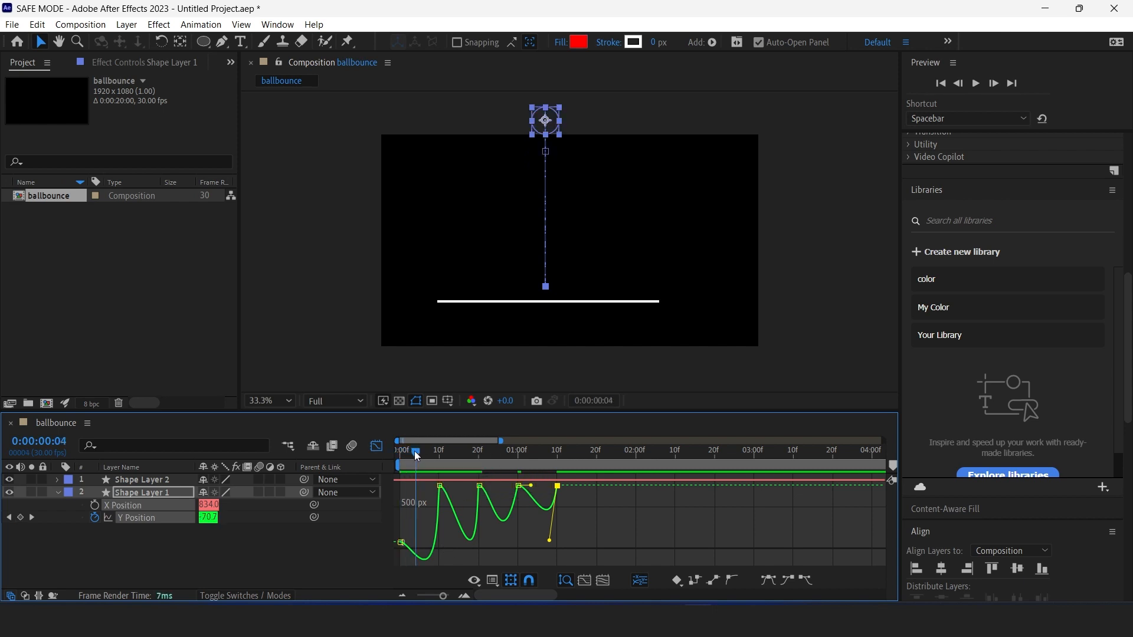
key("space")
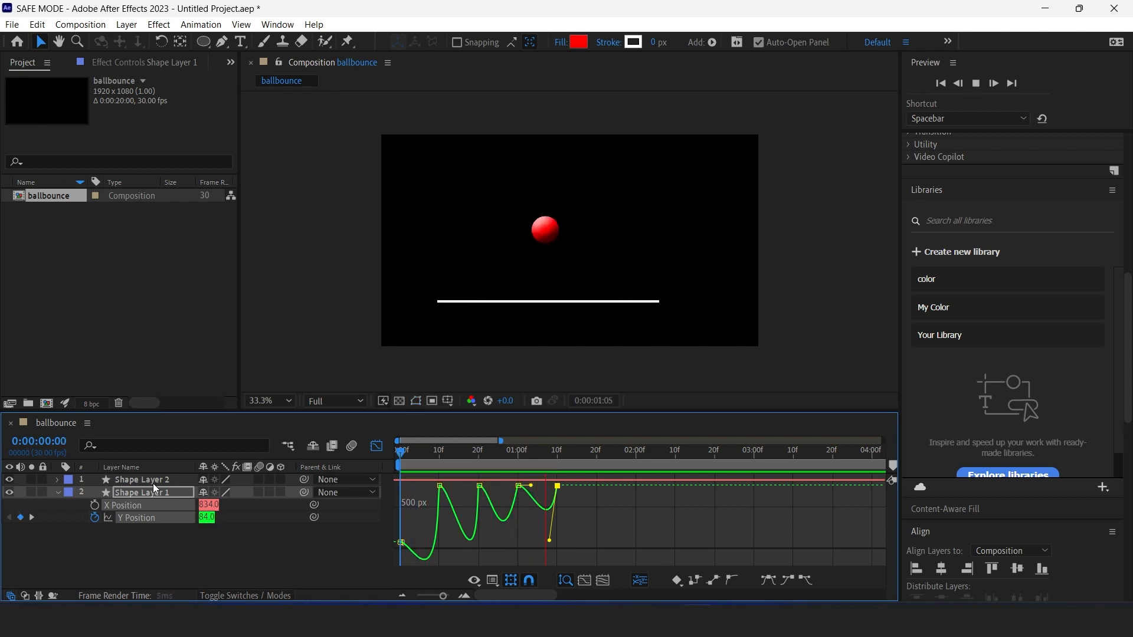
left_click_drag(399, 451, 444, 458)
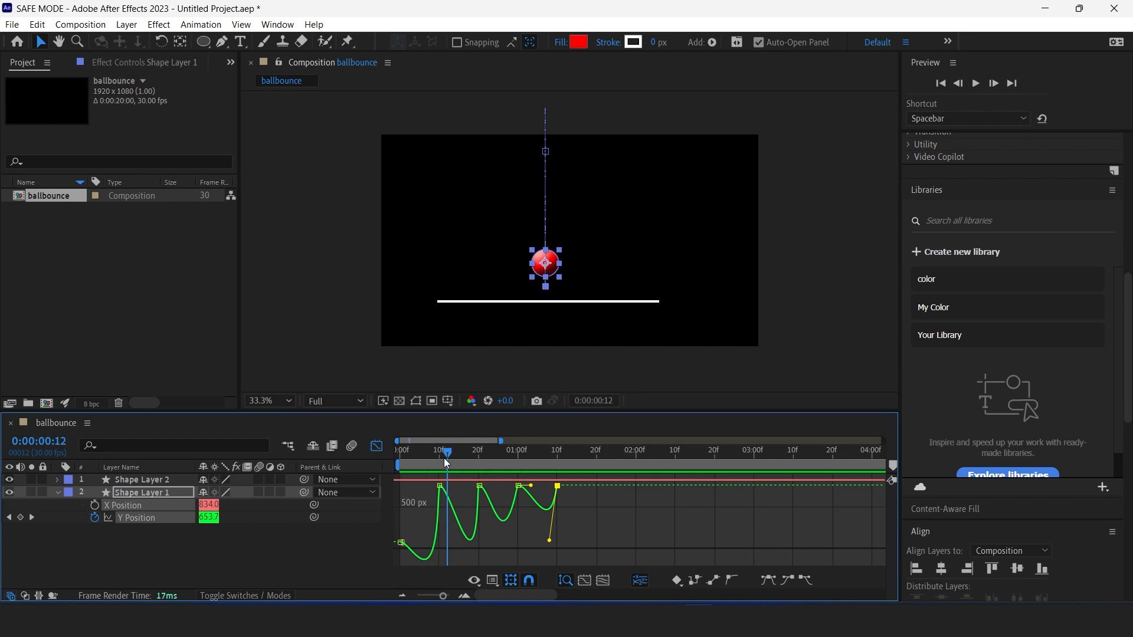
Create a 1920 x 1080 px solid named bg and place it beneath both shape layers
left_click(57, 494)
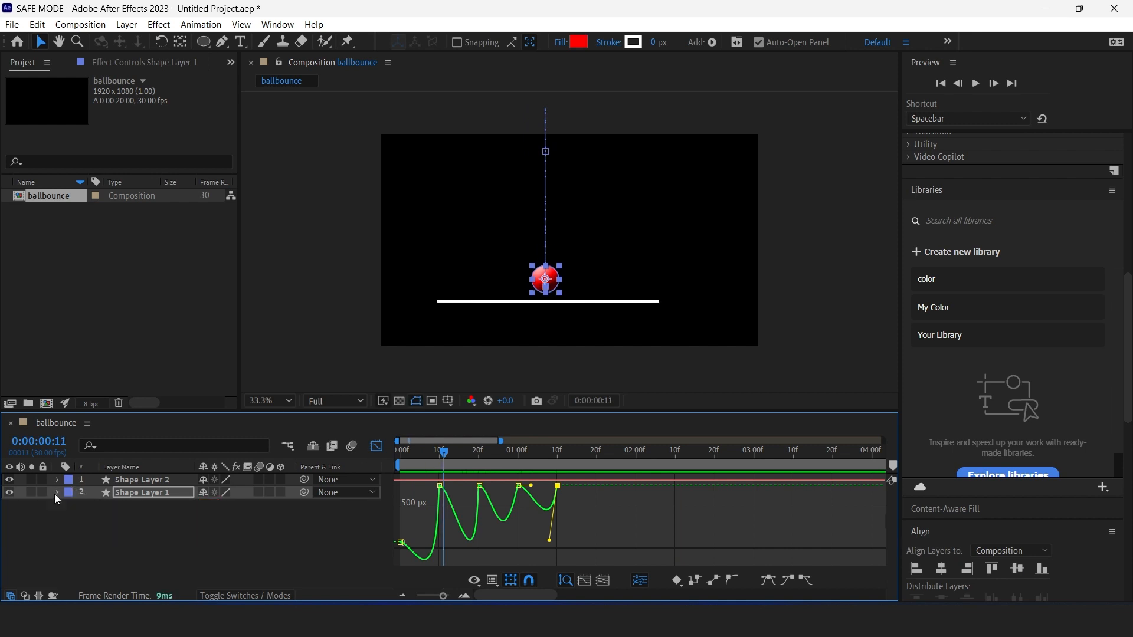
right_click(102, 529)
mouse_move(260, 353)
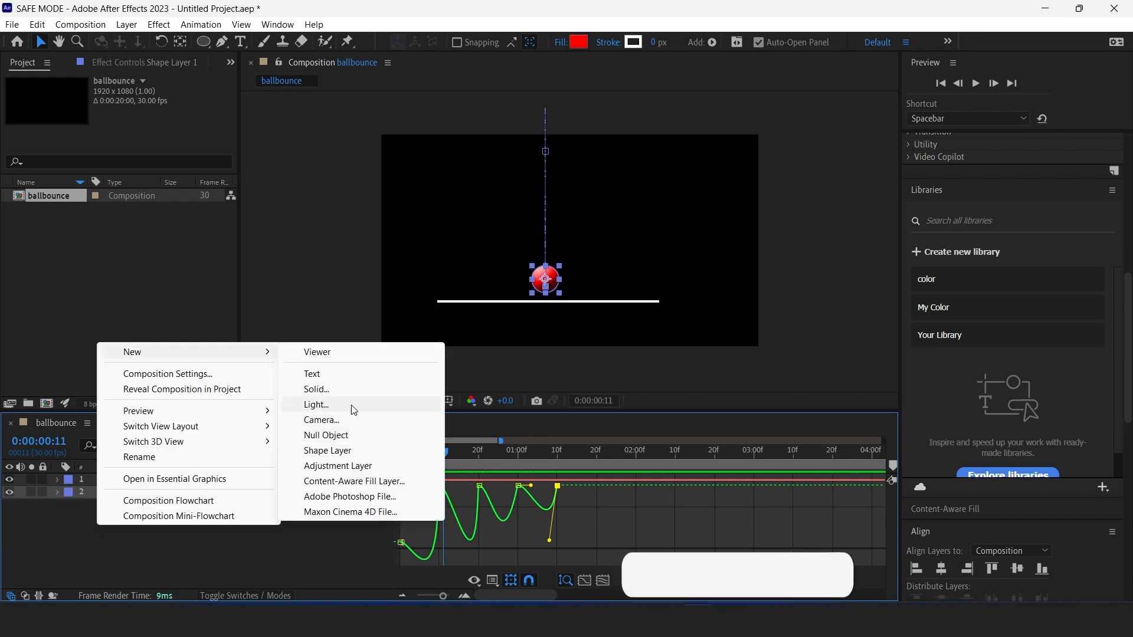
left_click(334, 394)
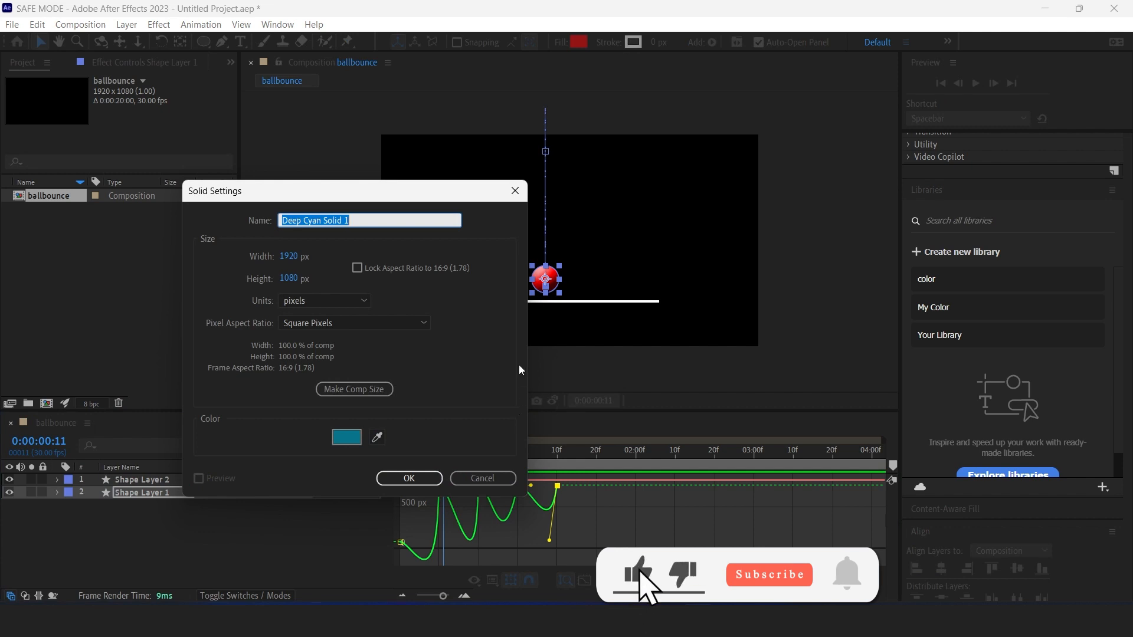
type("bg")
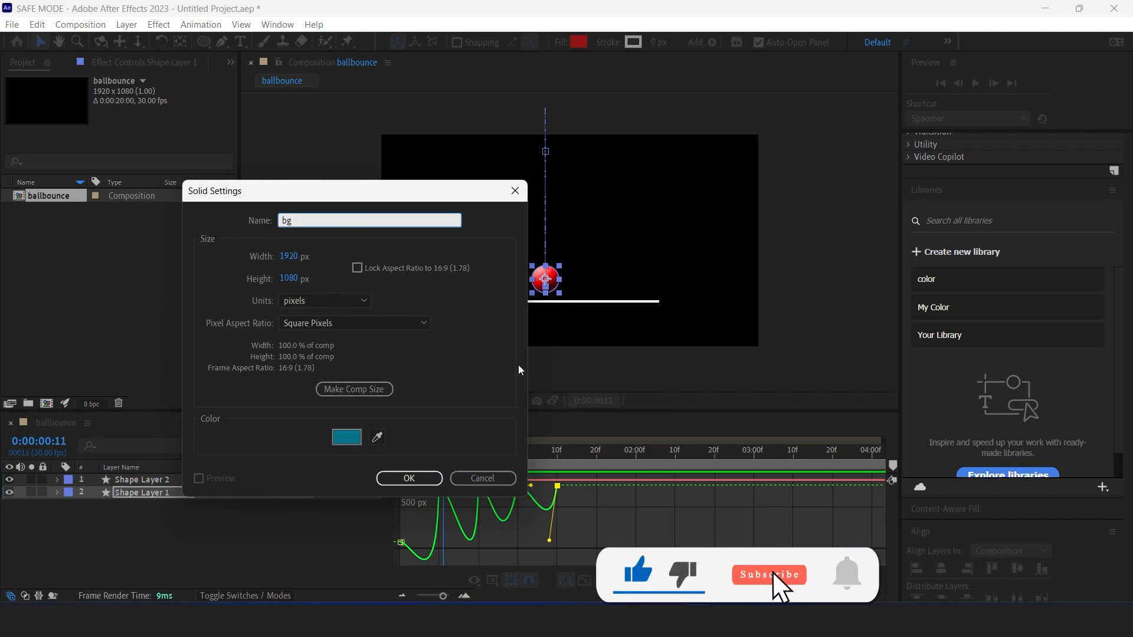
left_click(407, 478)
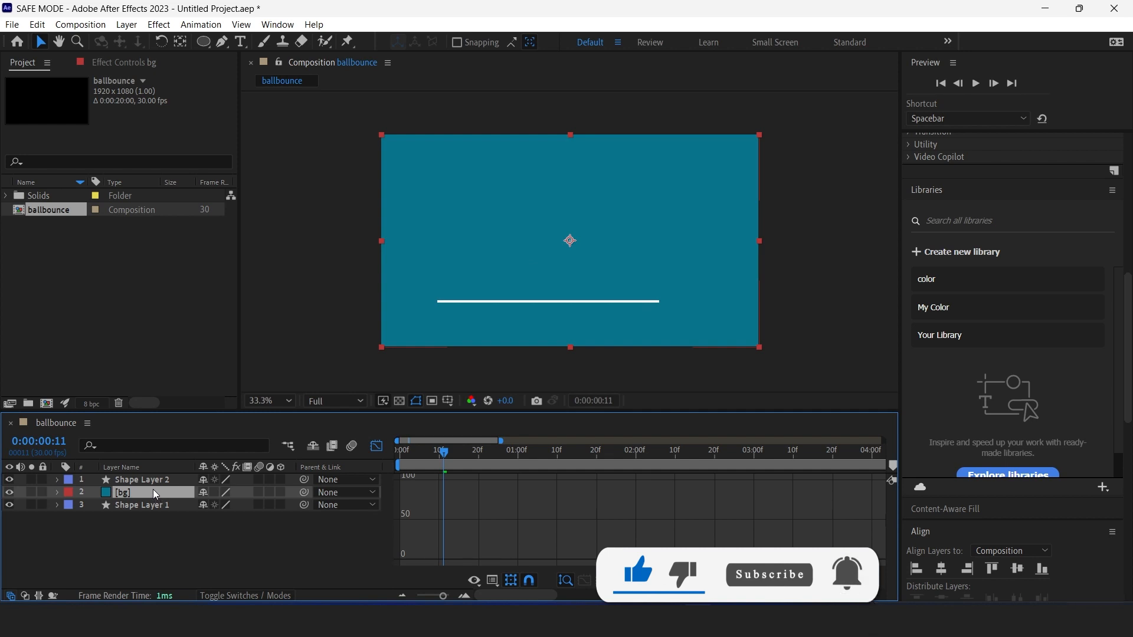
left_click_drag(152, 490, 153, 518)
Preview the bounce over the bg solid and return the playhead to the first frame
left_click_drag(443, 455, 396, 455)
key("space")
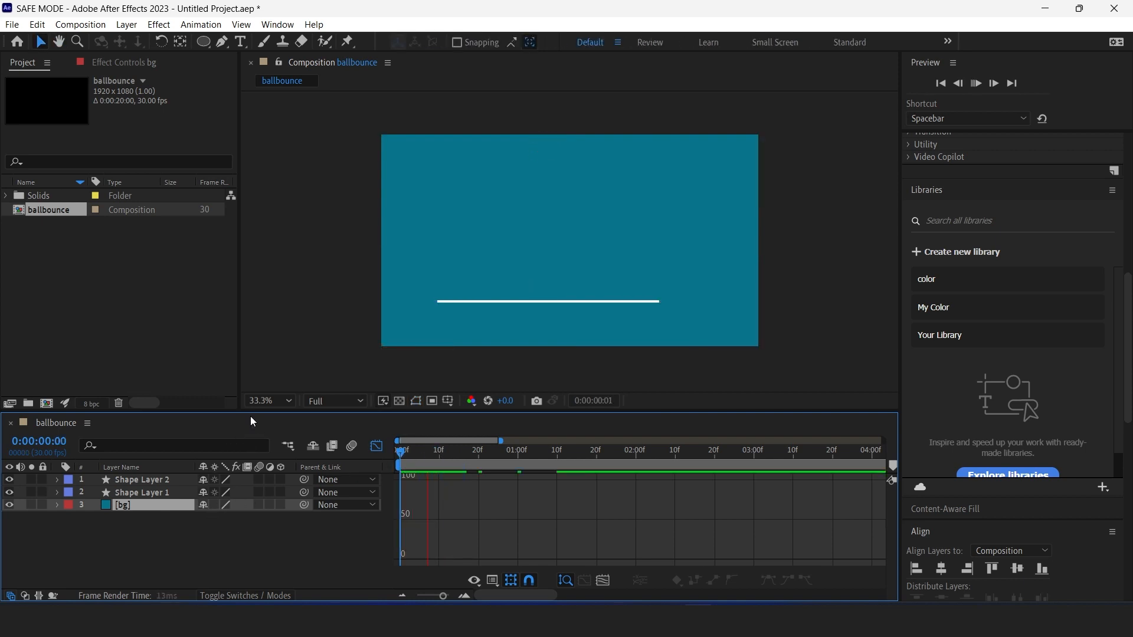
key("space")
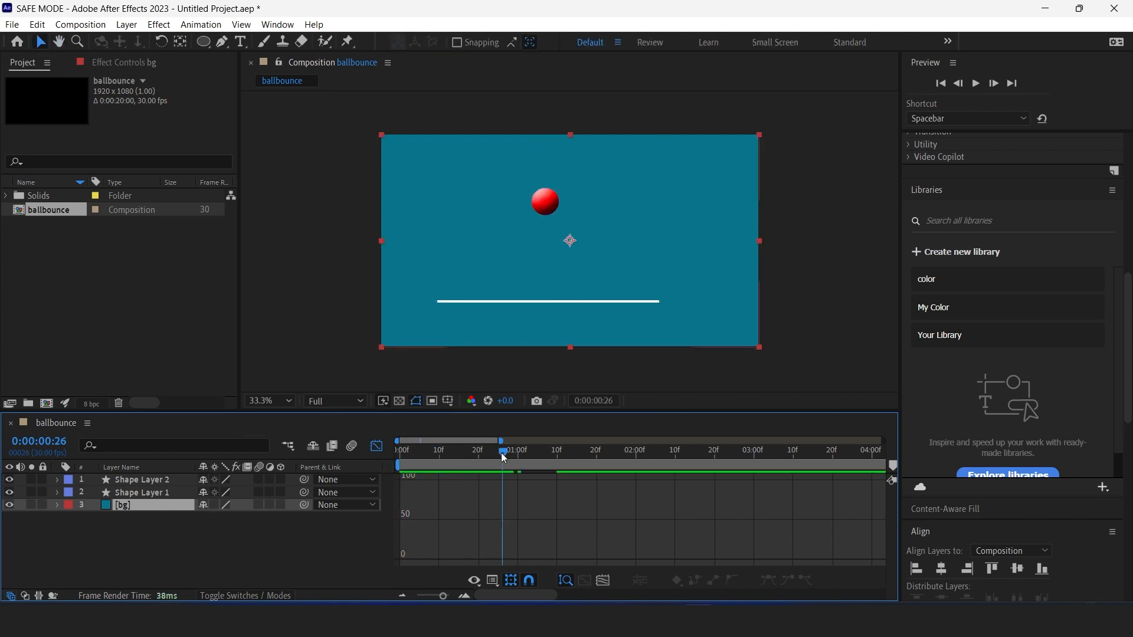
left_click_drag(501, 452, 292, 495)
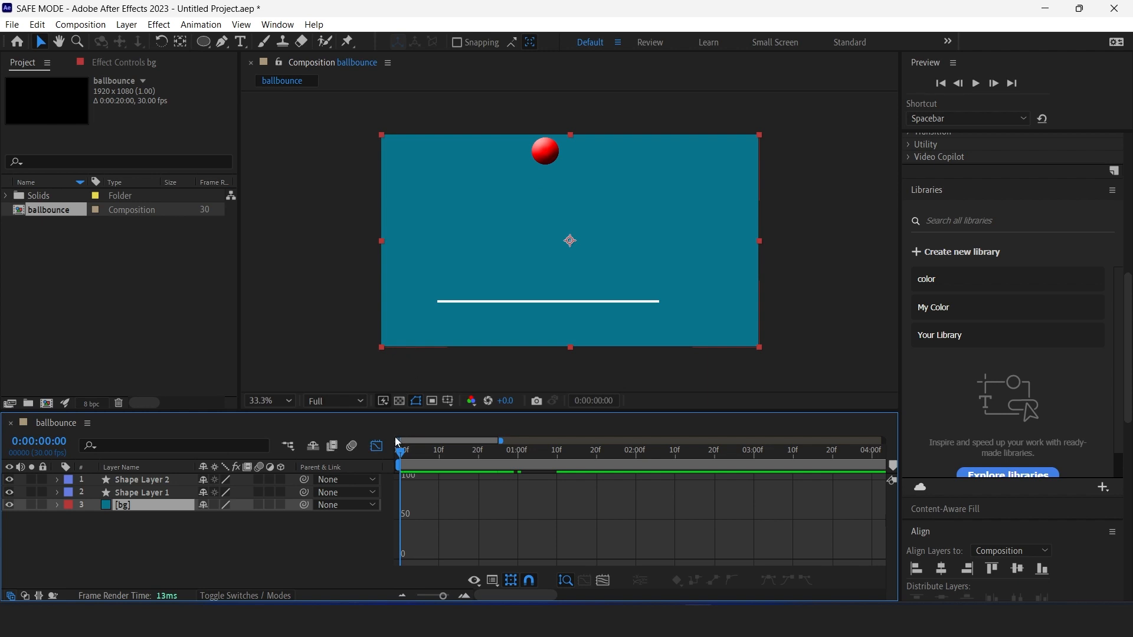
mouse_move(405, 456)
left_mouse_down()
mouse_move(418, 455)
mouse_move(401, 455)
left_mouse_up()
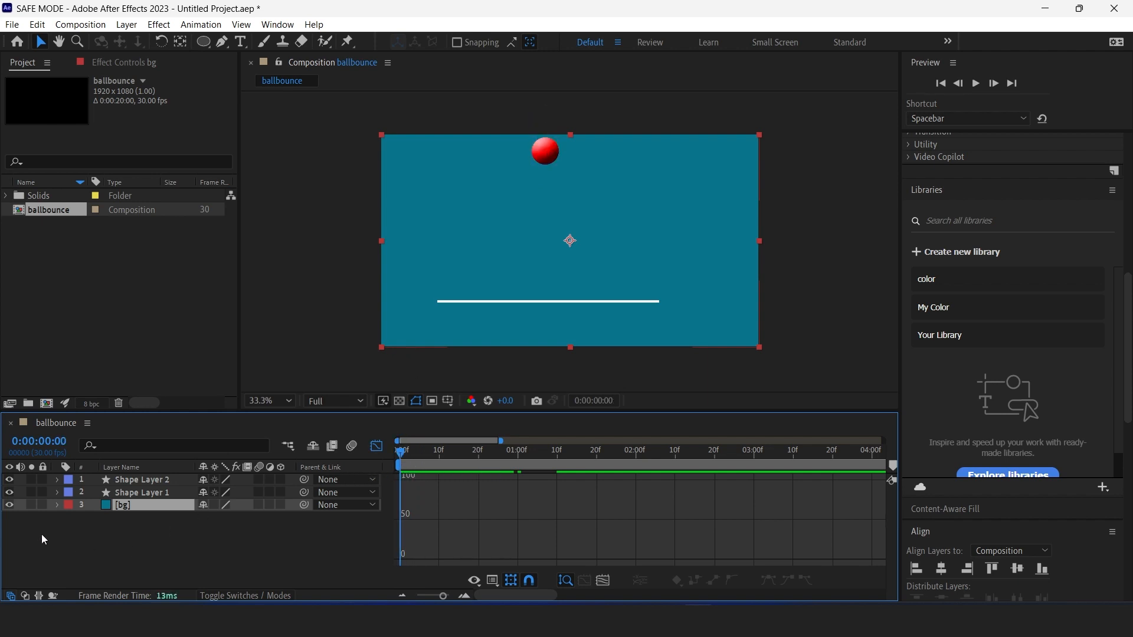